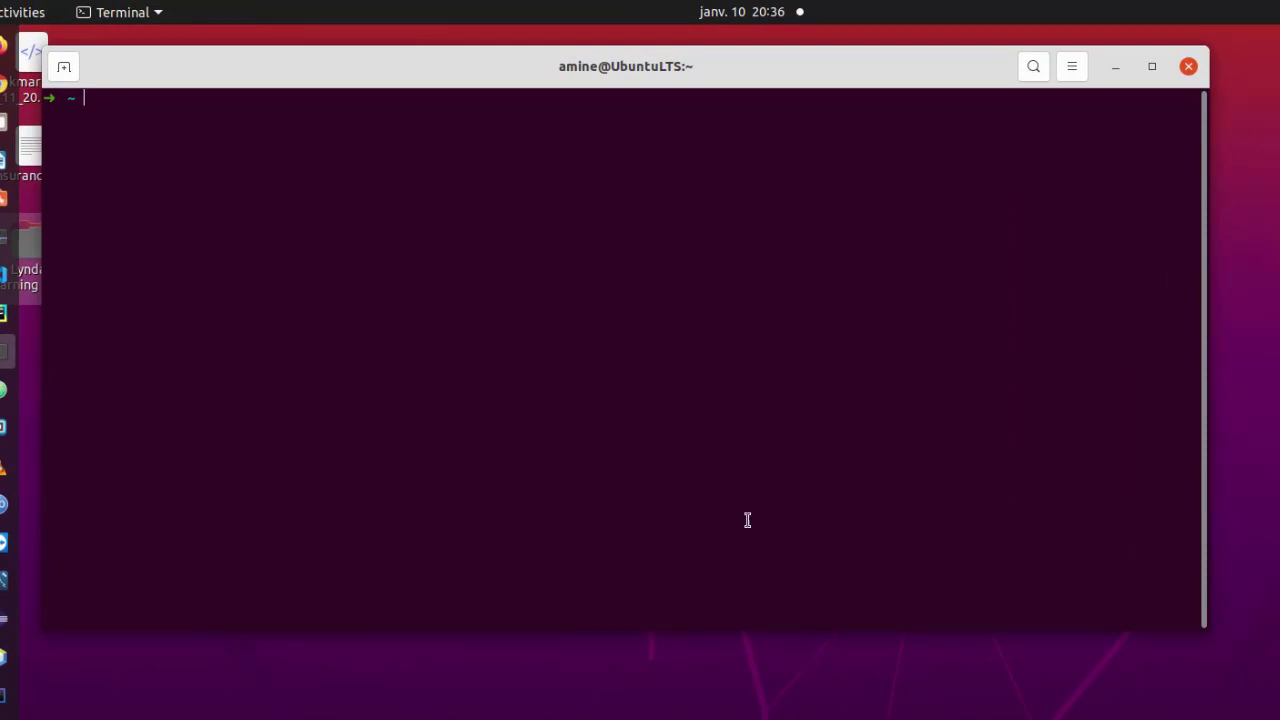
Add the ppa:samuel-w1/vorta repository with sudo, entering the administrator password and confirming.
right_click(148, 123)
click(202, 190)
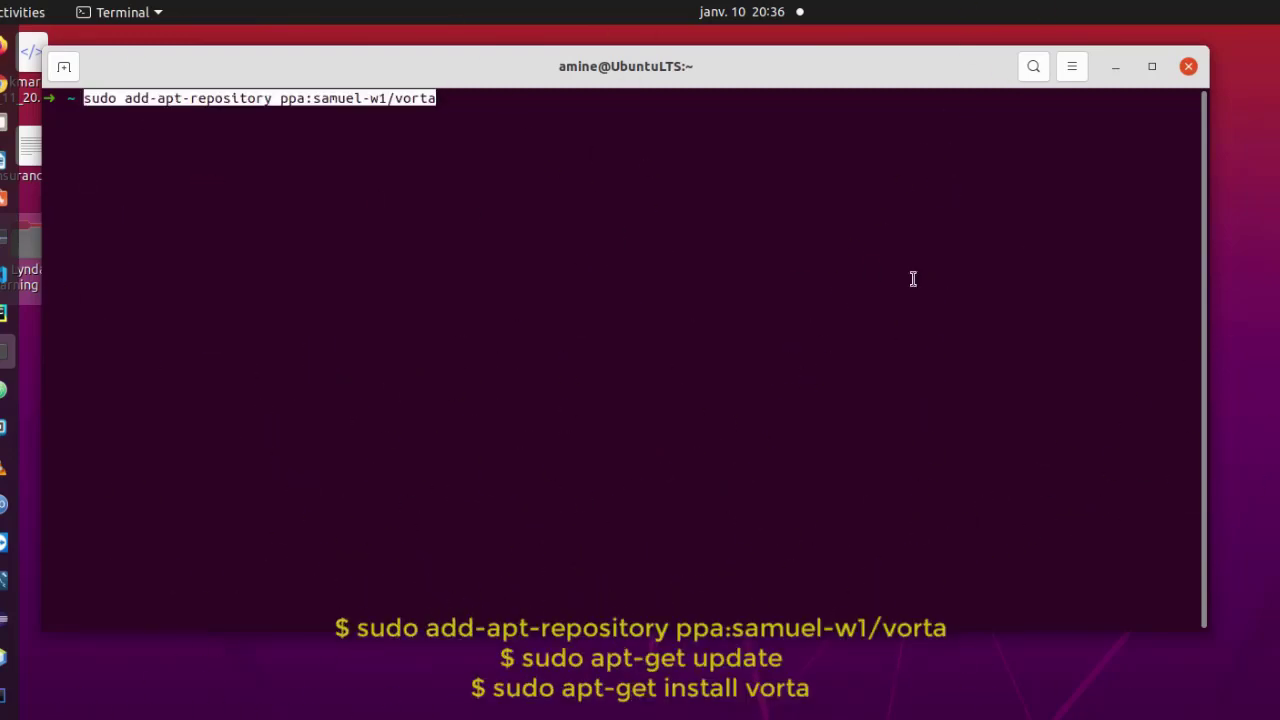
key(Right)
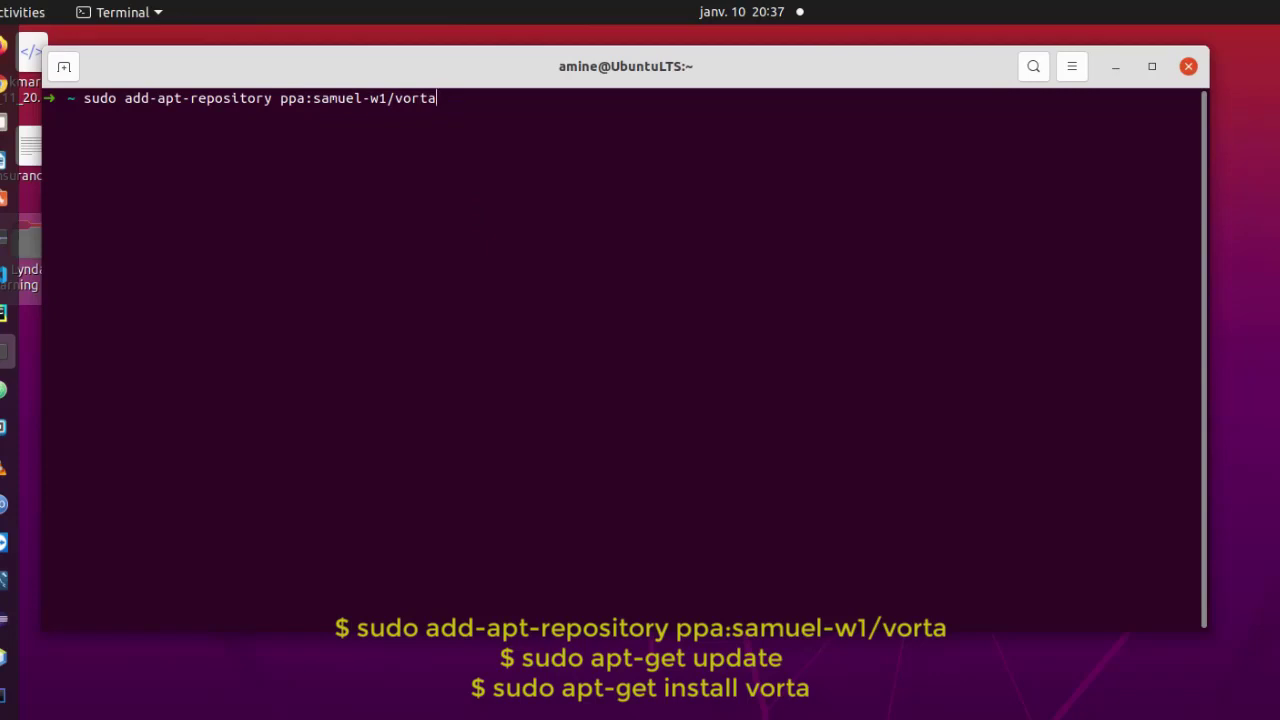
key(Return)
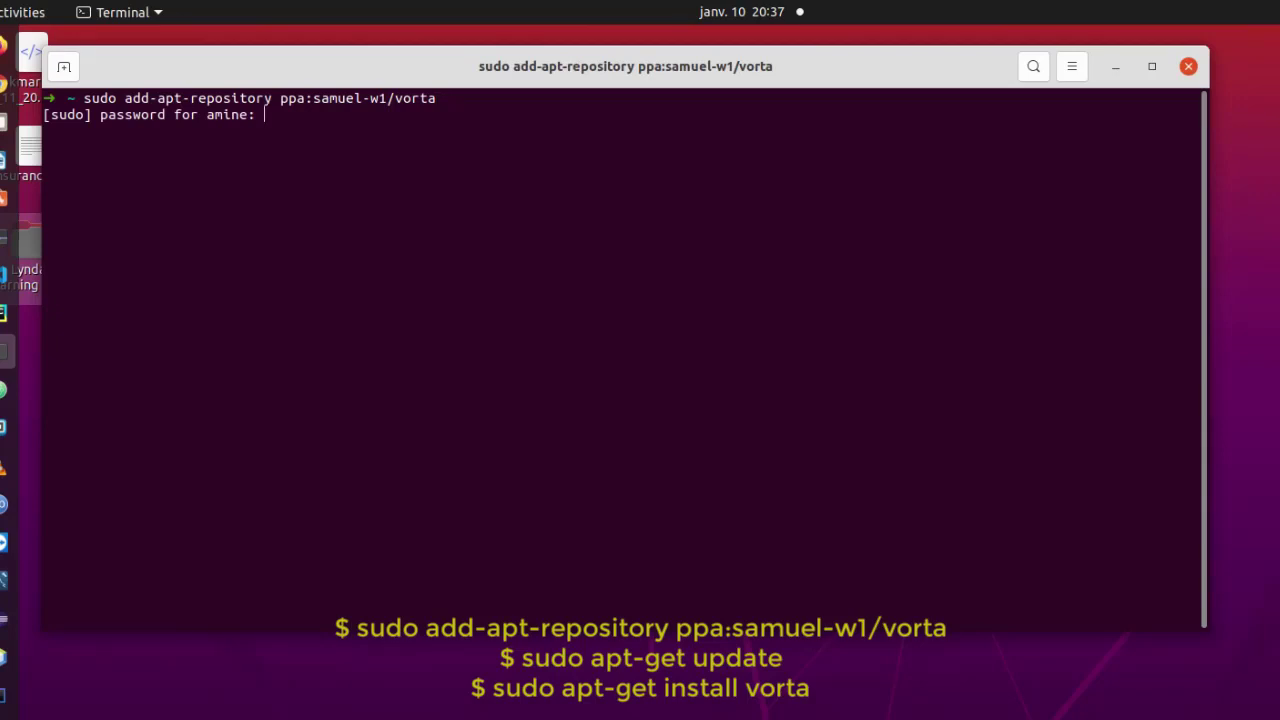
key(Return)
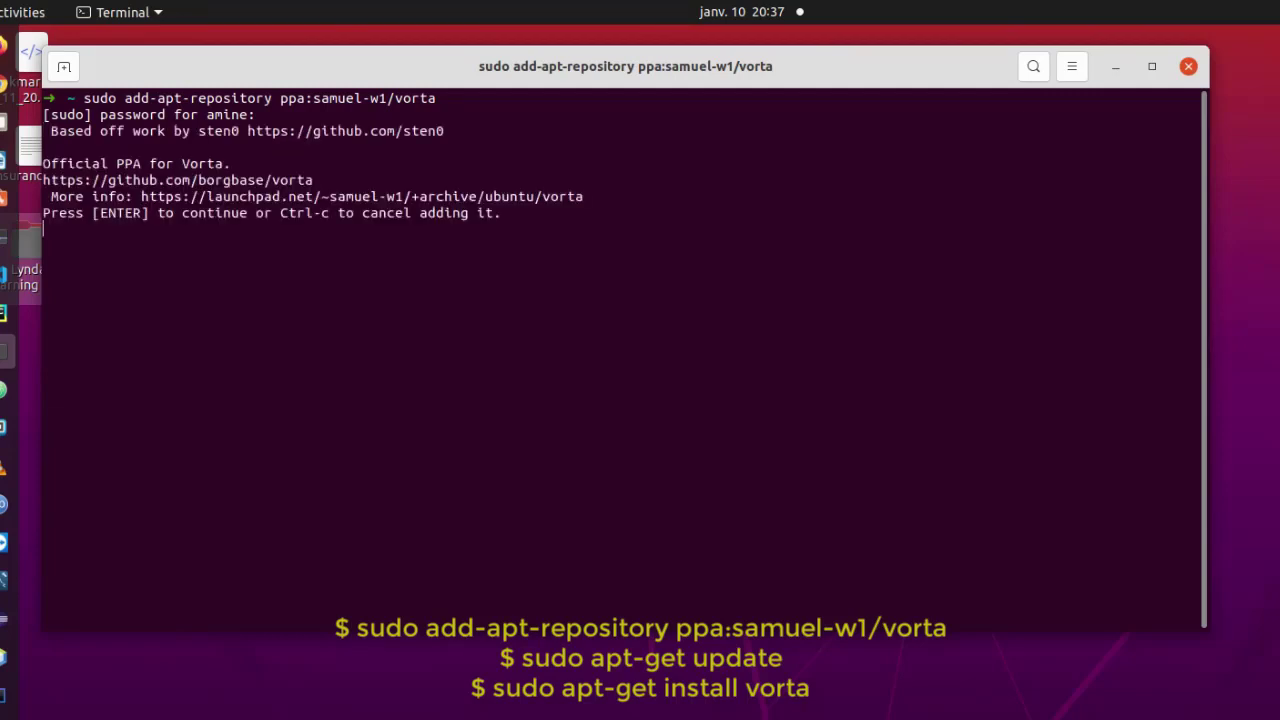
key(Return)
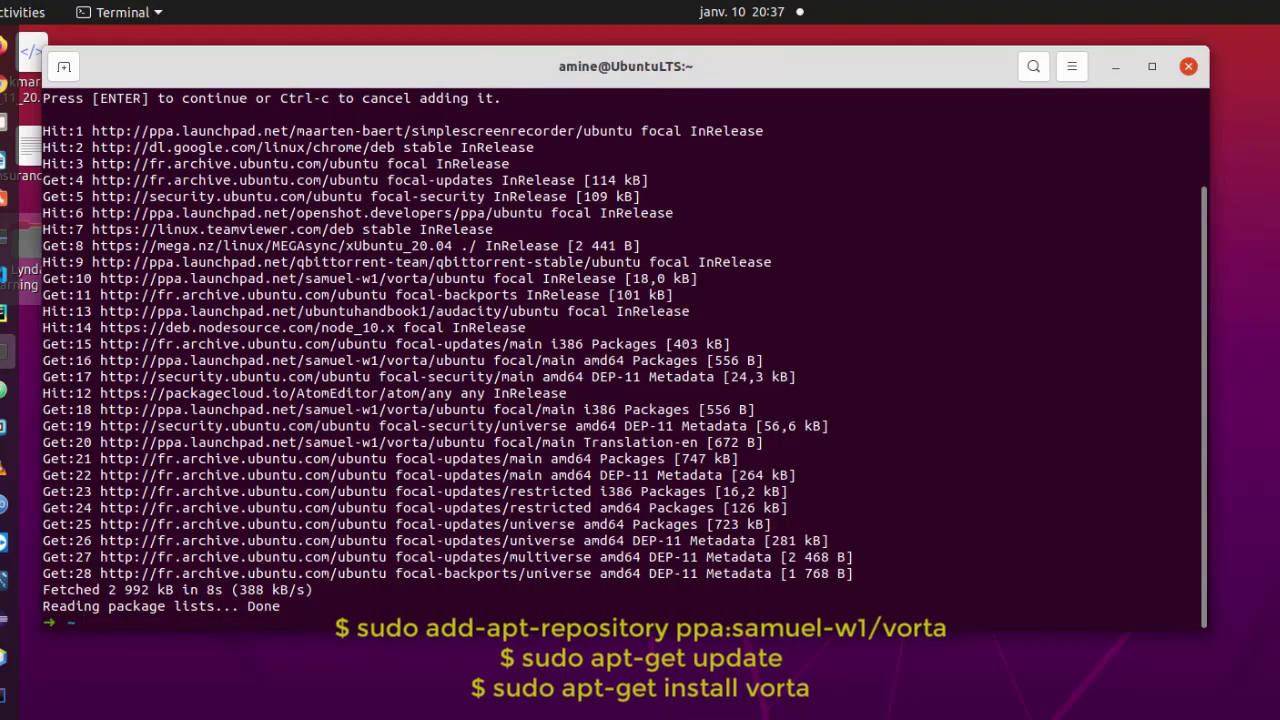
Clear the terminal and run apt-get update, which fails with permission errors.
text(clear)
key(Return)
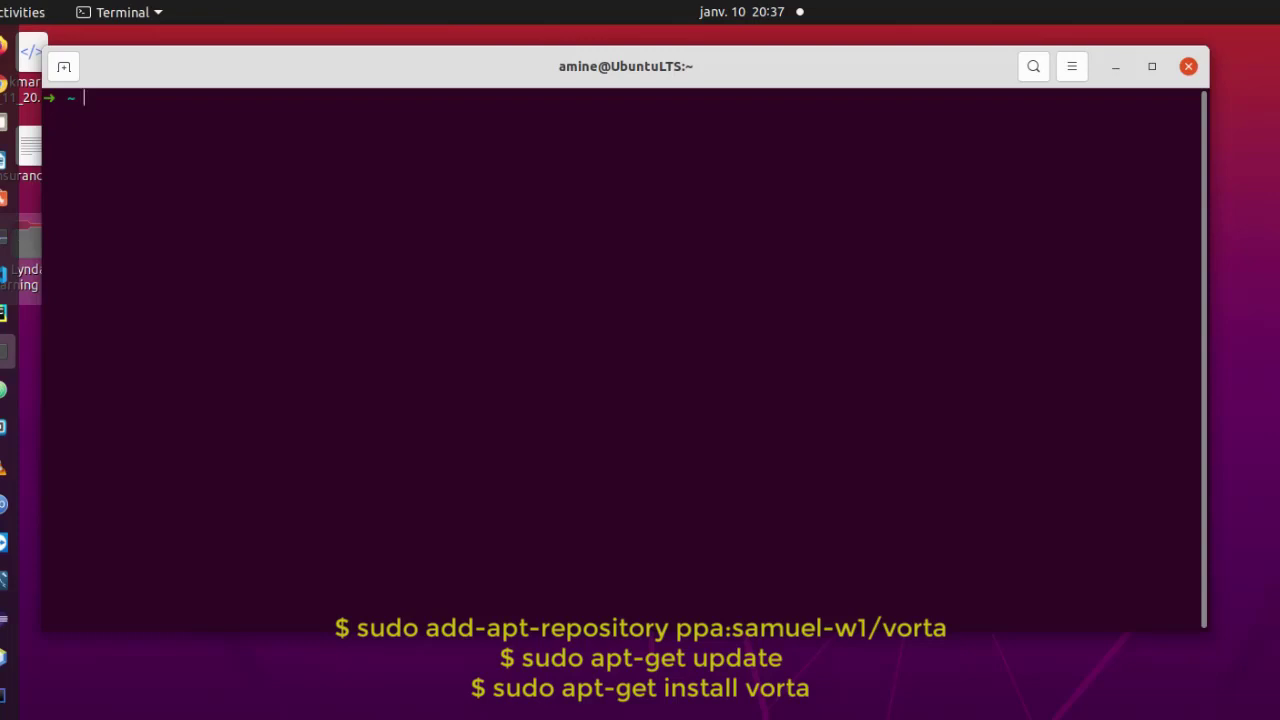
text(apt-get update)
key(Return)
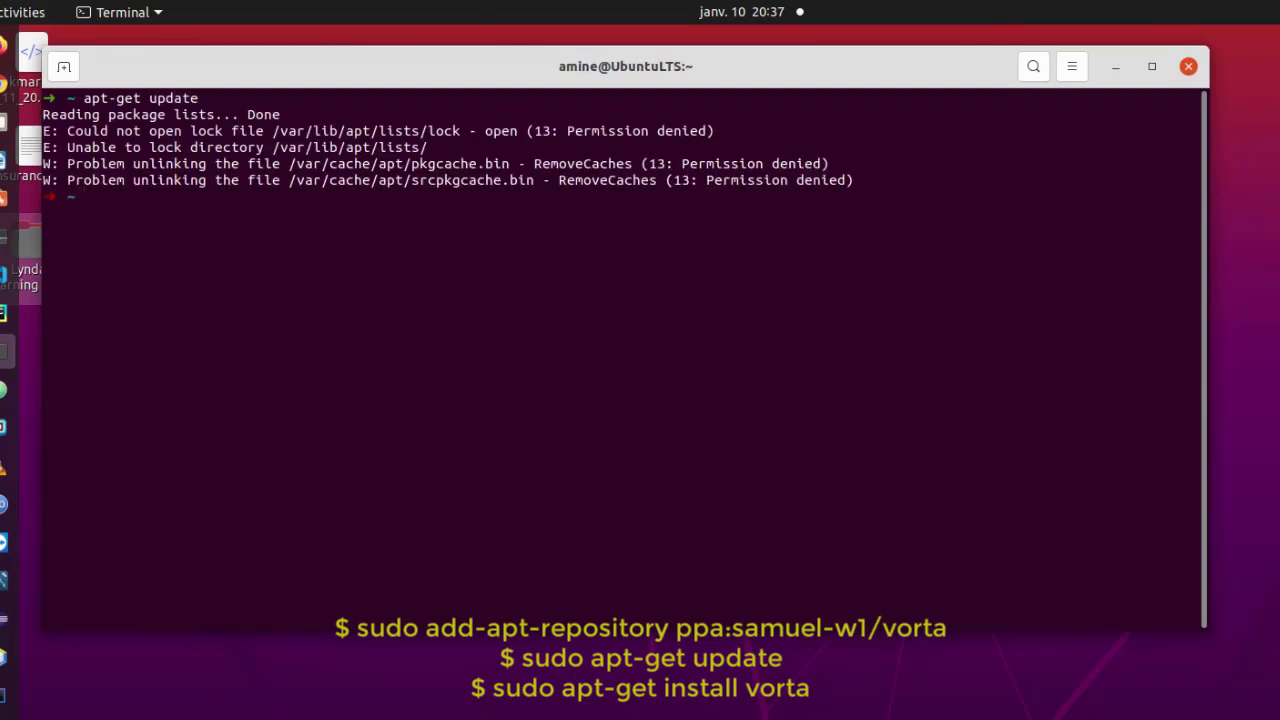
Rerun the update as sudo apt-get update so the package lists refresh.
key(Up)
key(Home)
text(sudo)
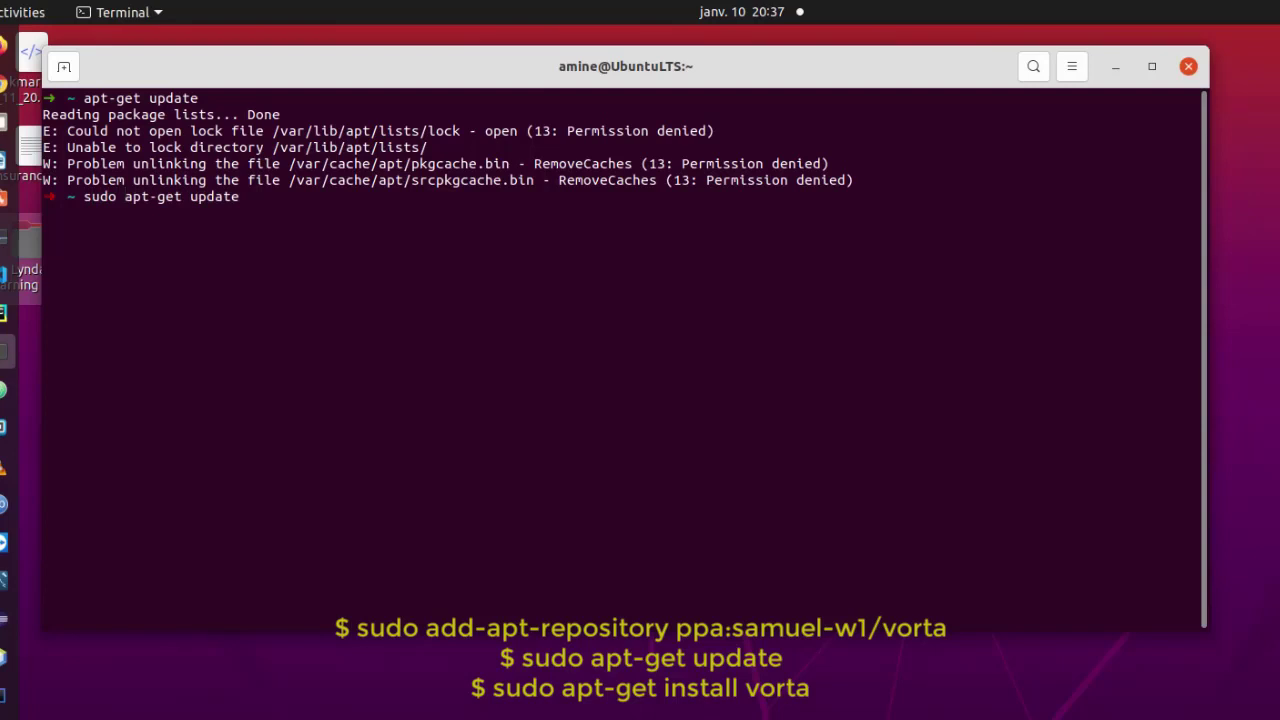
key(Return)
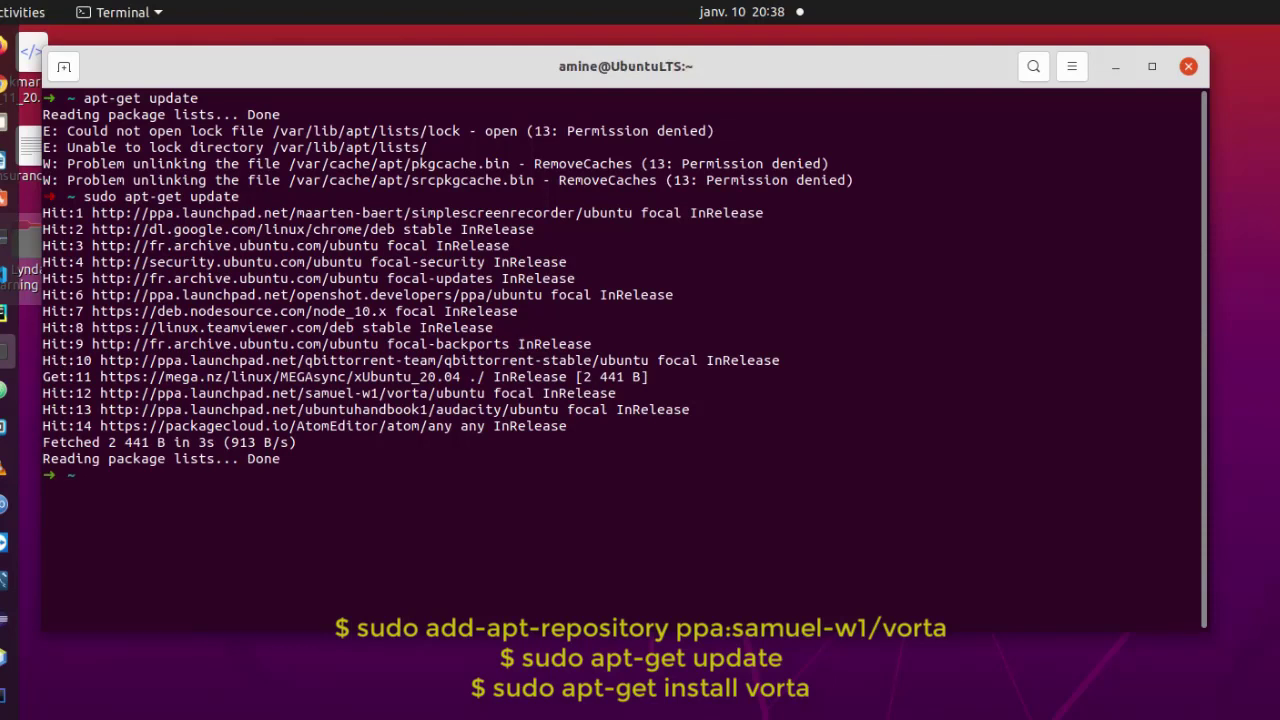
Clear the terminal and try apt install vorta, which is refused without privileges.
text(clear)
key(Return)
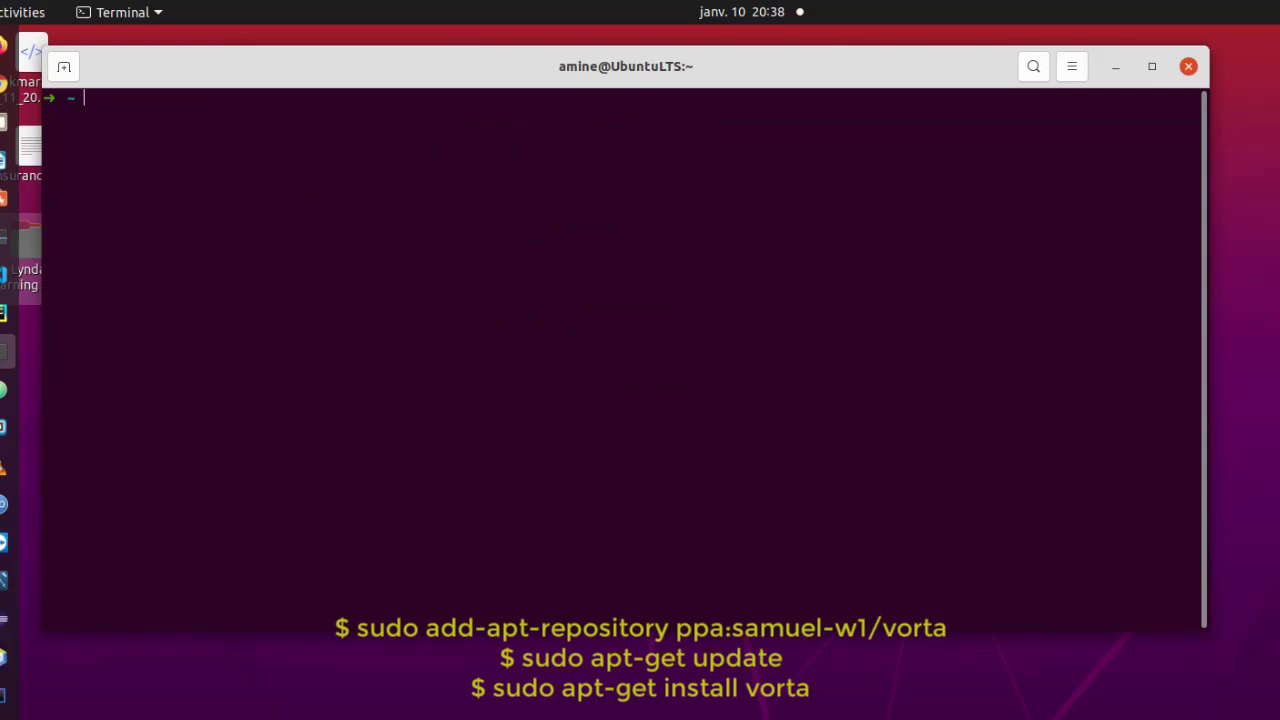
text(apt install vorta)
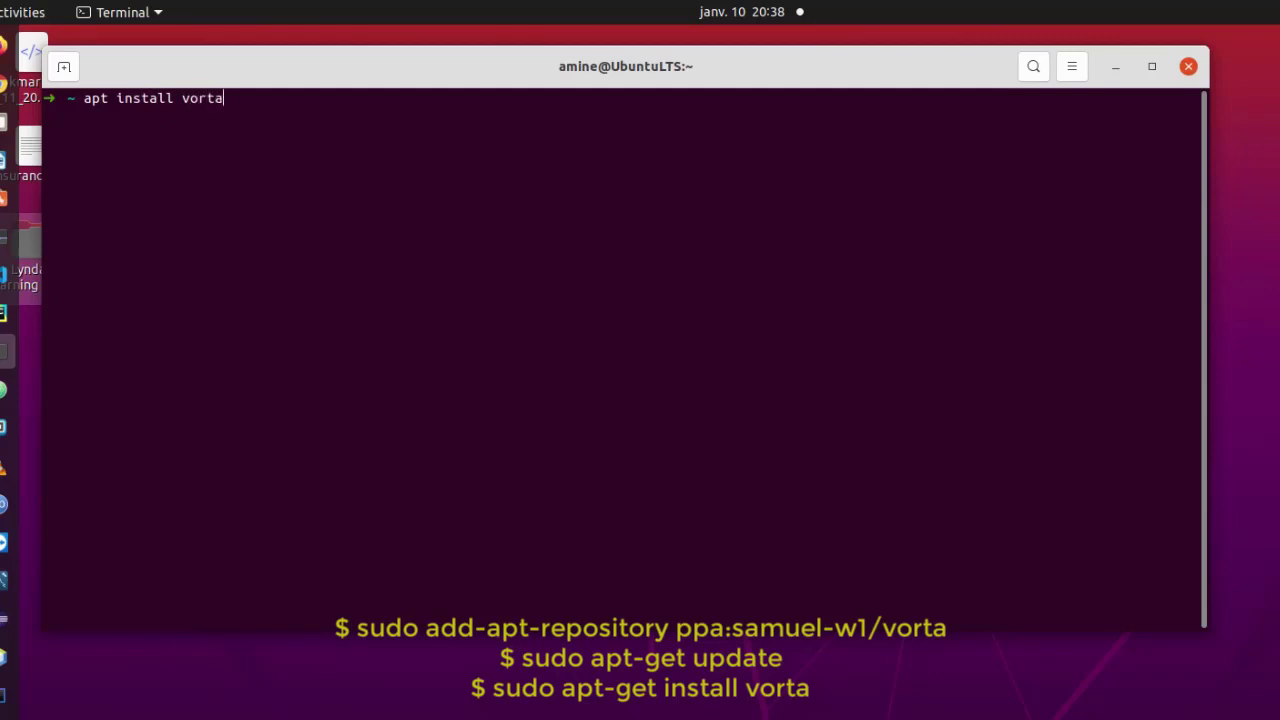
key(Return)
Rerun it as sudo apt install vorta and answer y to install Vorta 0.7.1-12.
key(Up)
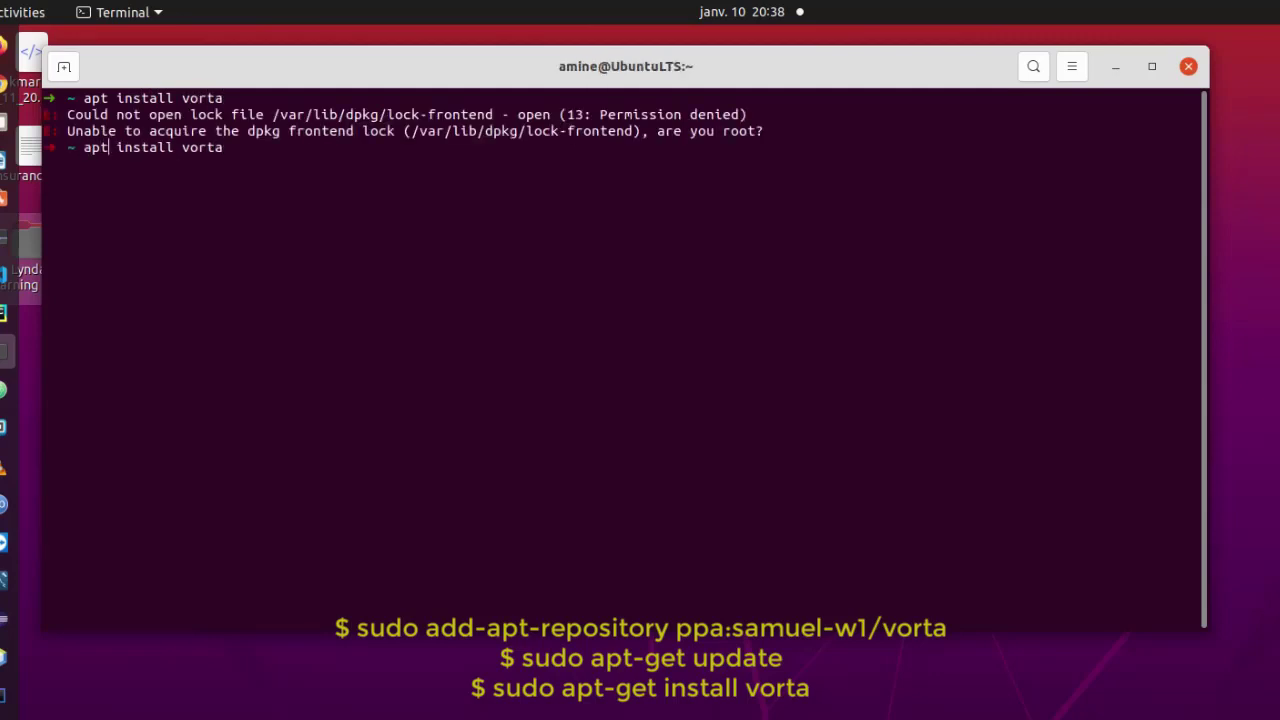
text(-)
key(BackSpace)
key(Left)
text(sudo)
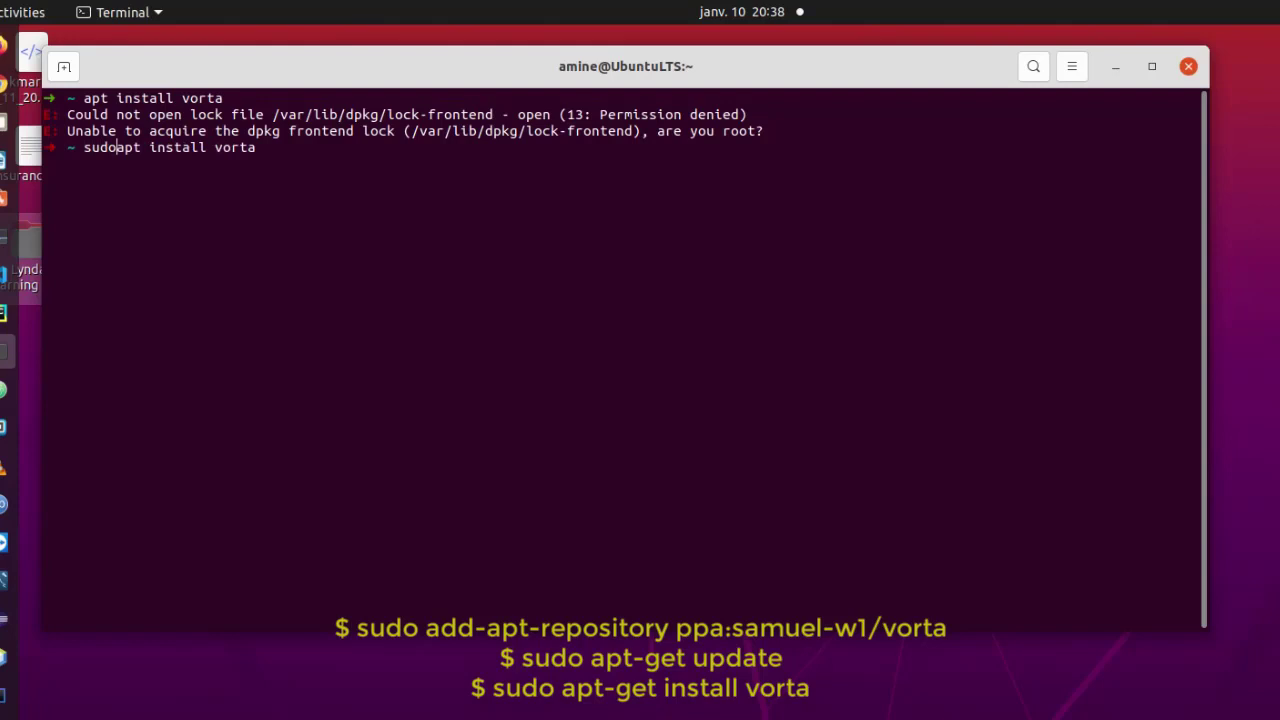
key(Return)
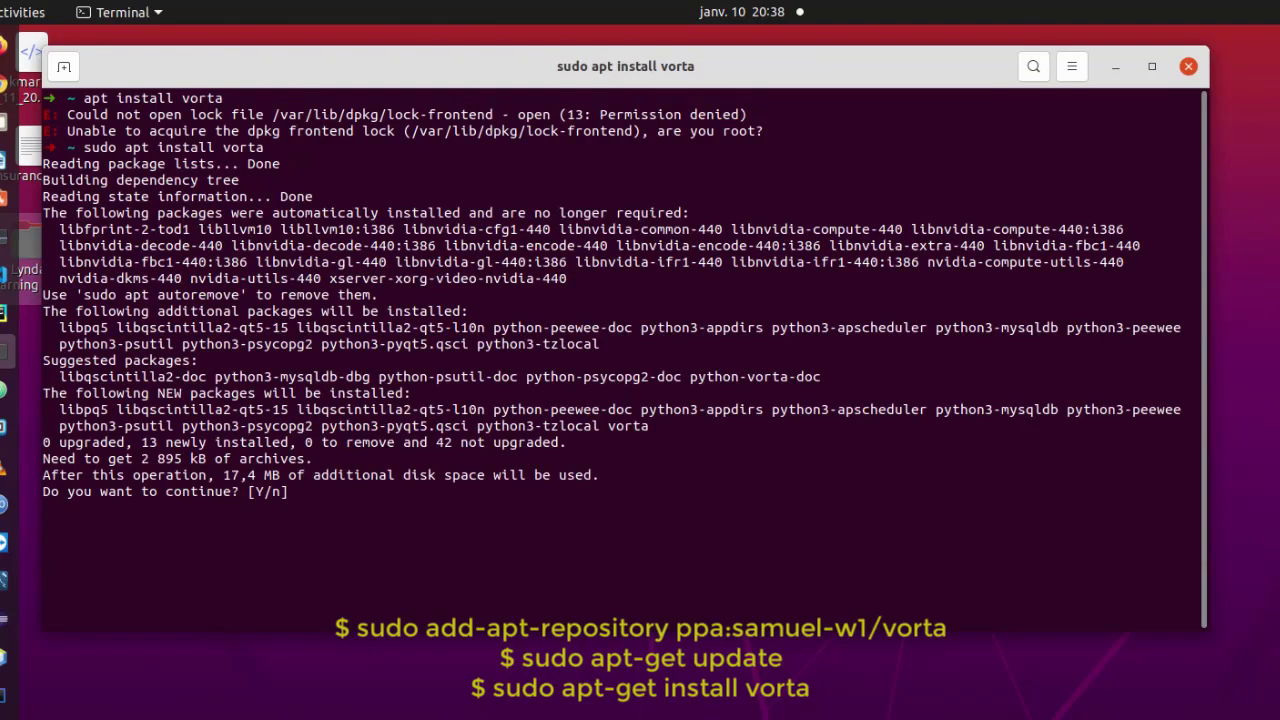
text(y)
key(Return)
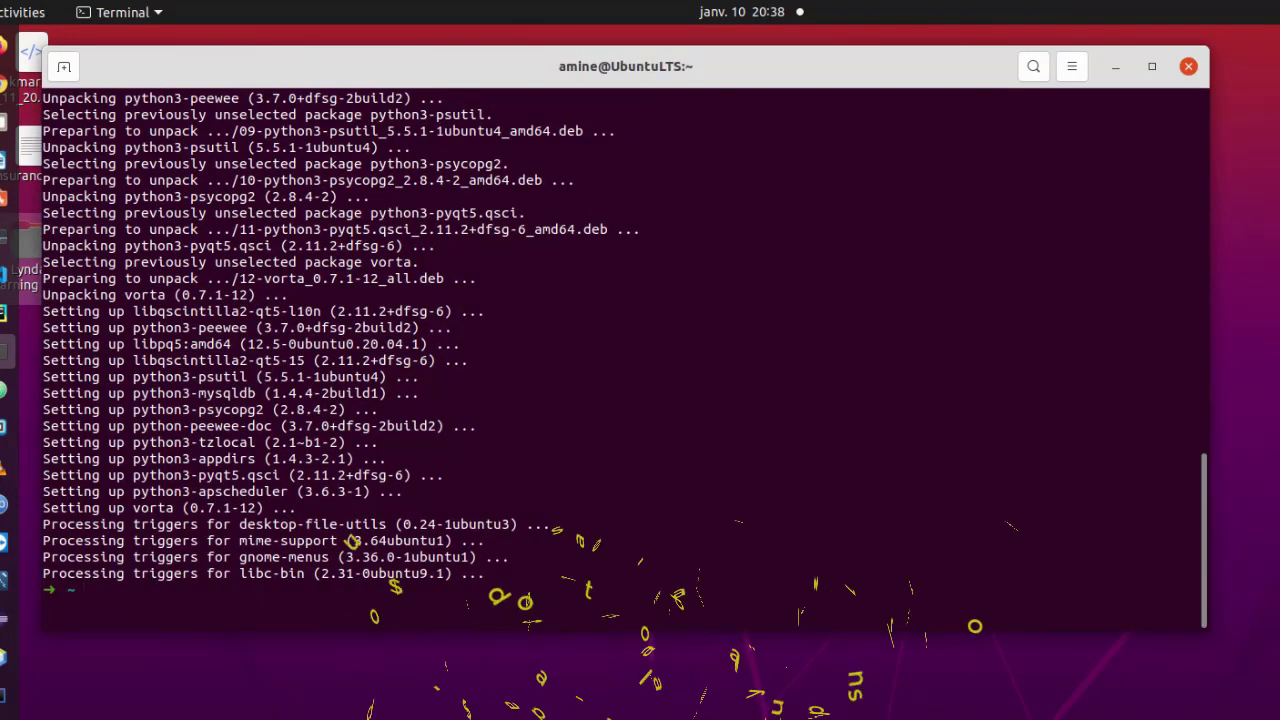
Launch vorta from the terminal, minimize the terminal, and move the Vorta window off the dock.
text(vorta)
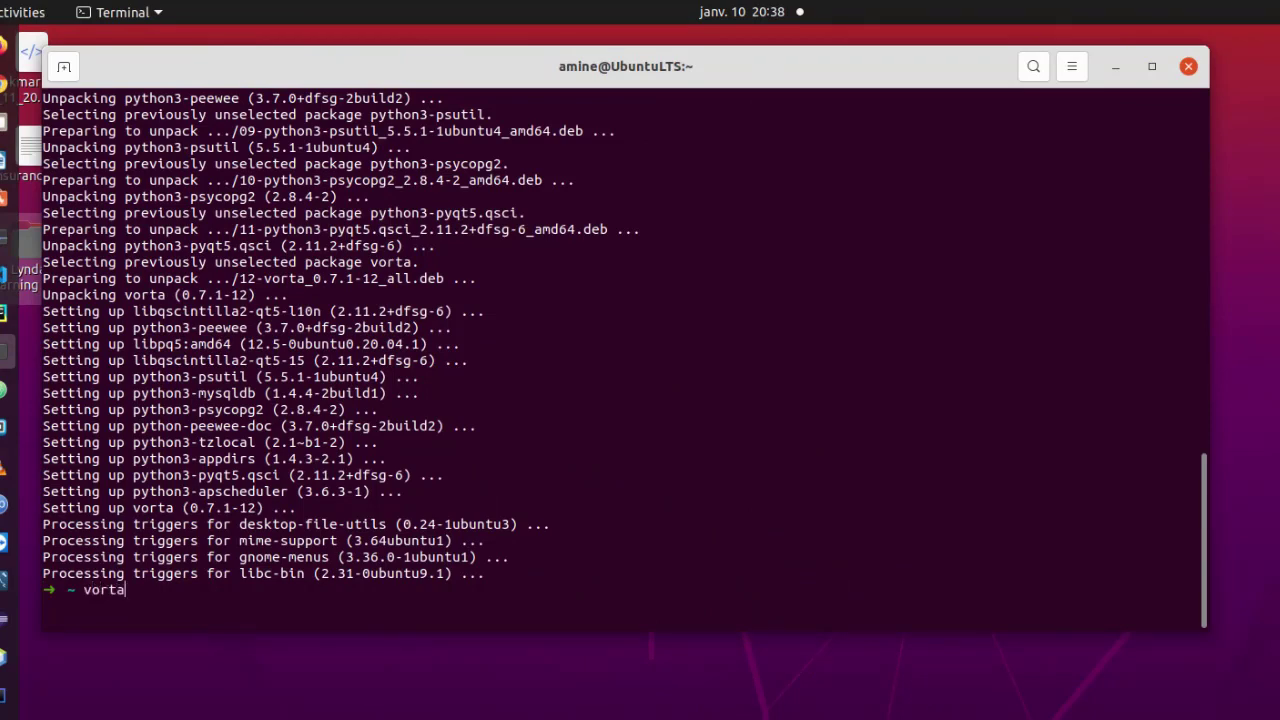
key(Return)
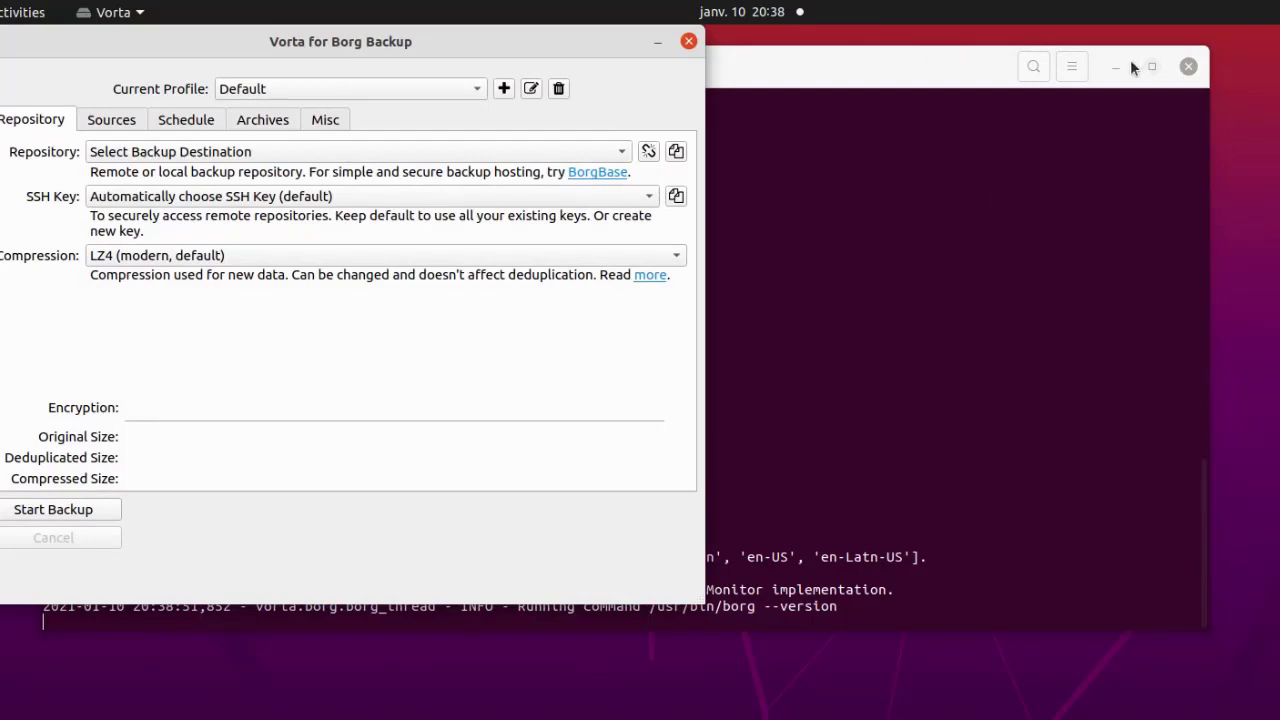
click(1115, 67)
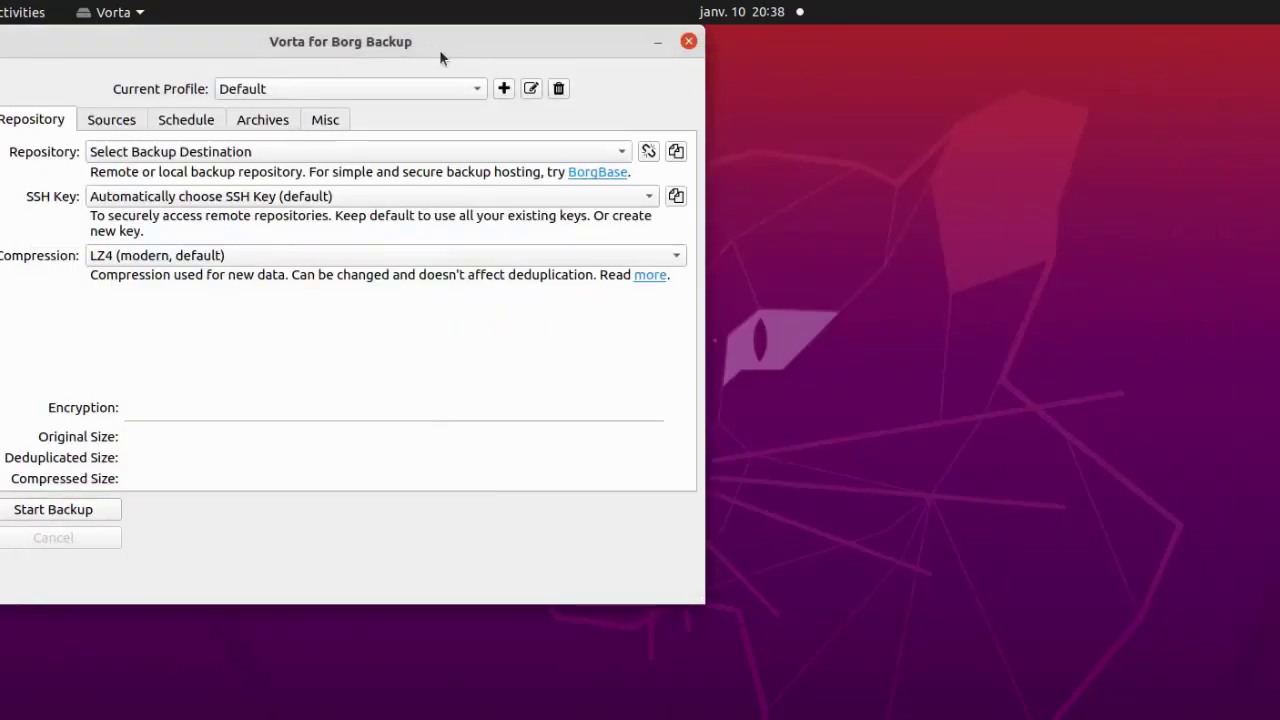
drag(433, 42, 482, 55)
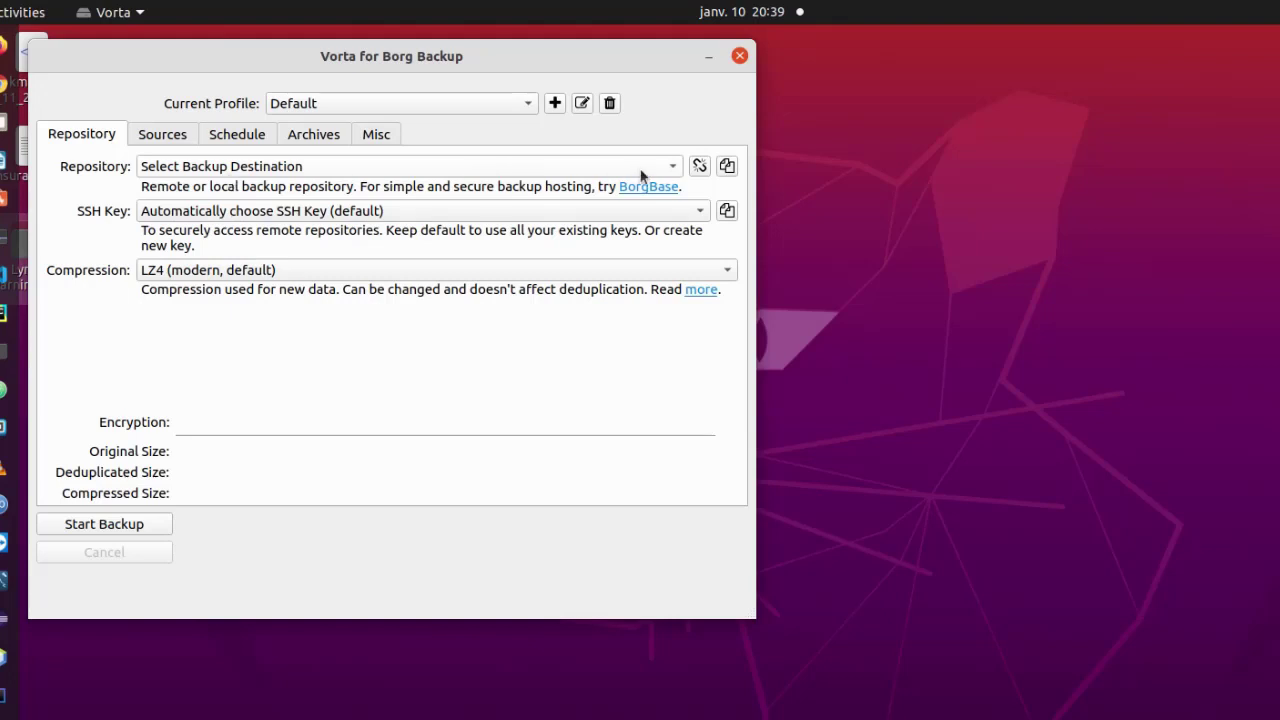
Create a new empty folder named Bck on the desktop.
right_click(1105, 153)
click(1134, 190)
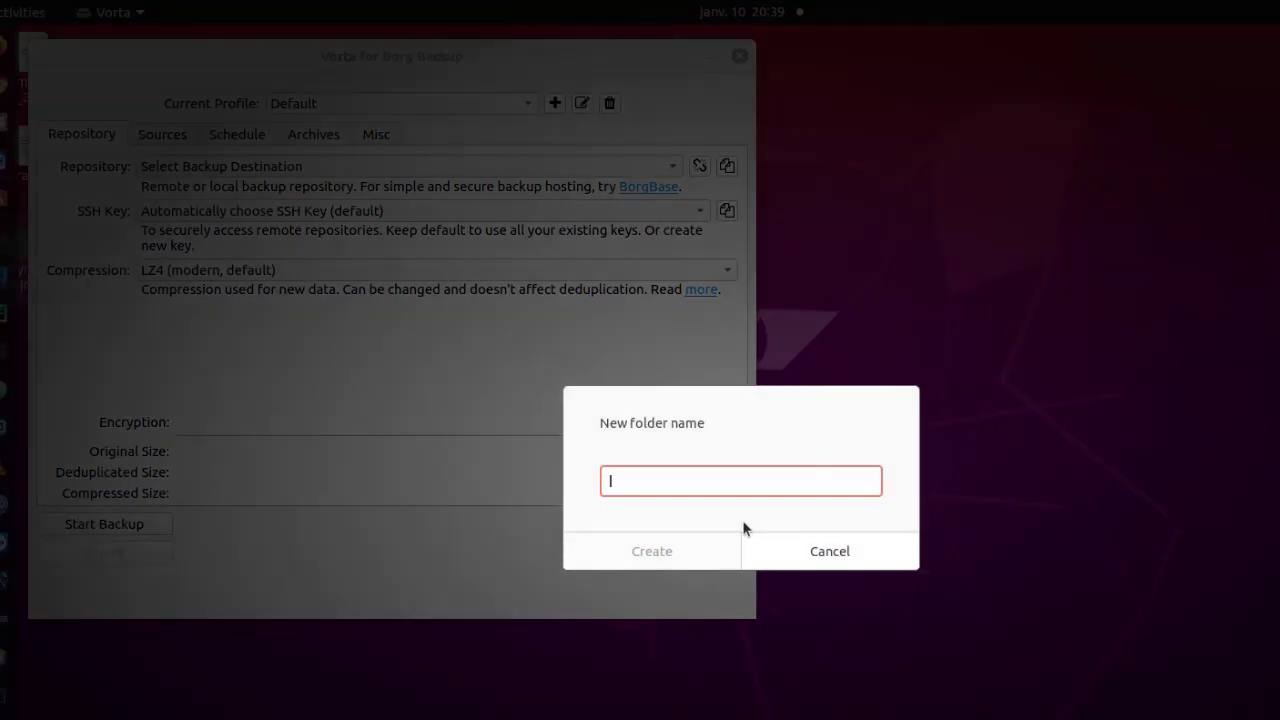
text(Bk)
key(BackSpace)
text(ck)
click(691, 548)
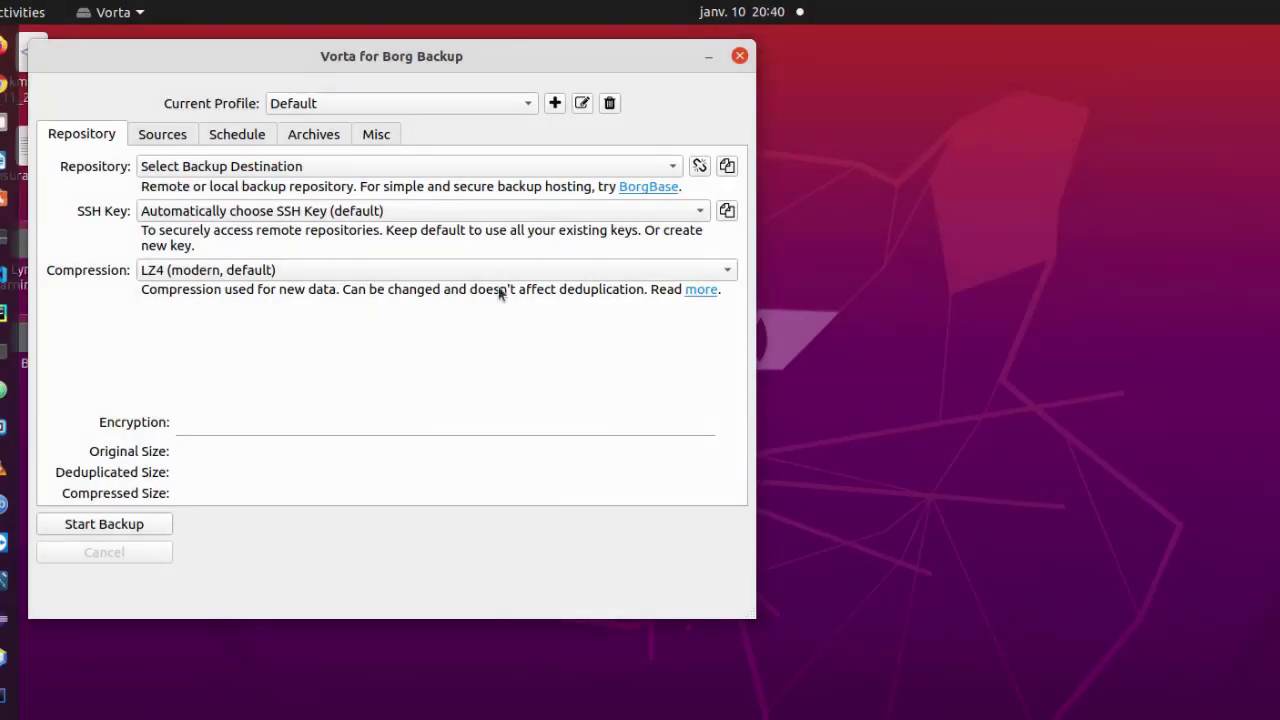
click(673, 167)
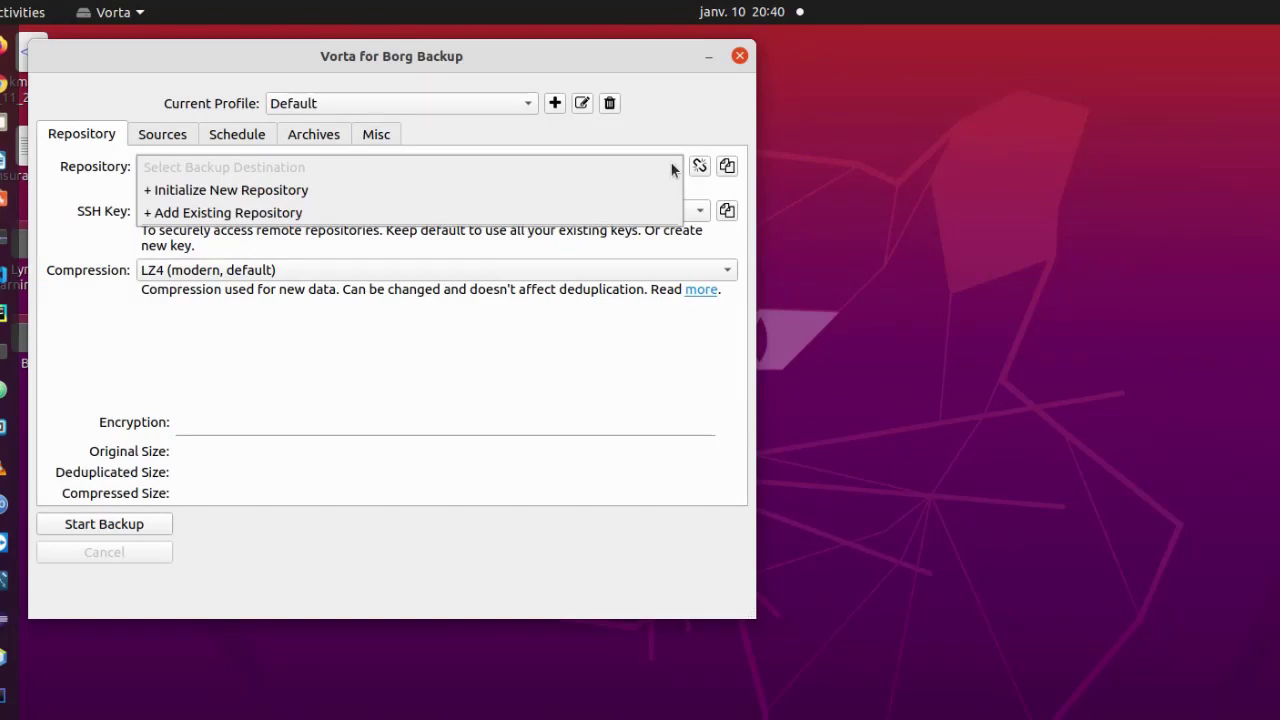
Initialize a new passphrase-protected repository in Desktop/Bck and add it to the Default profile.
click(432, 199)
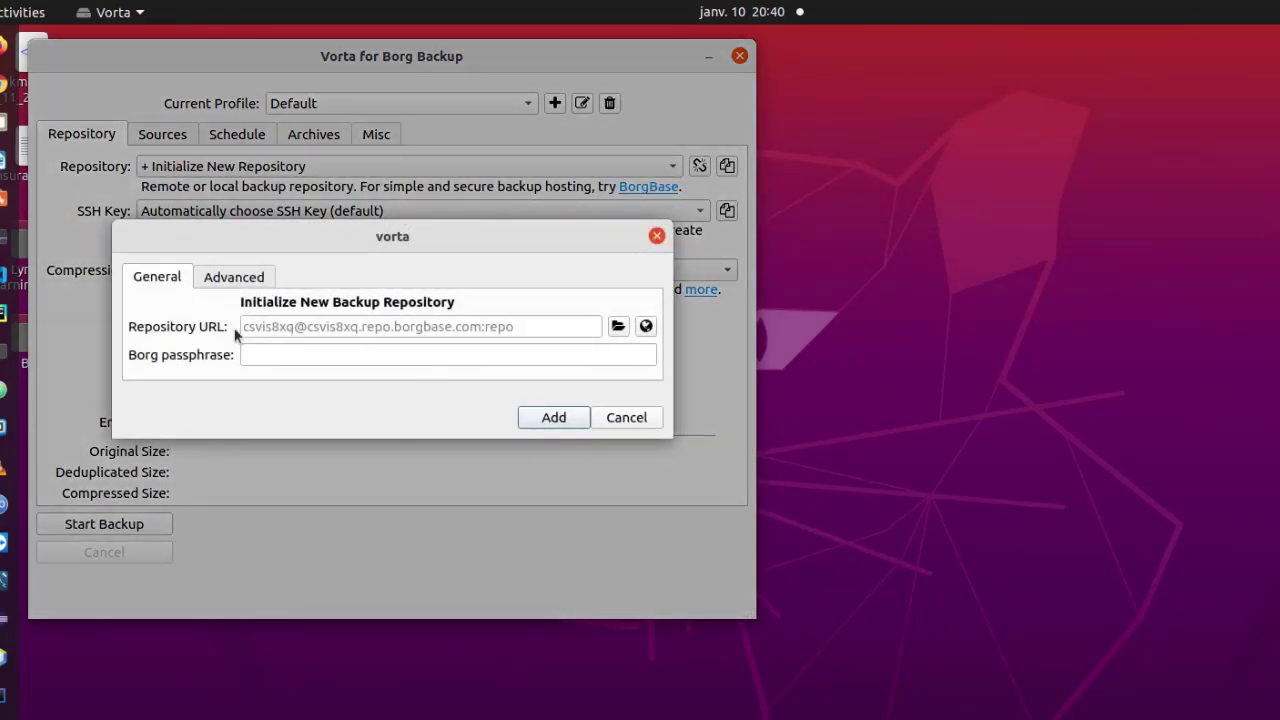
click(619, 328)
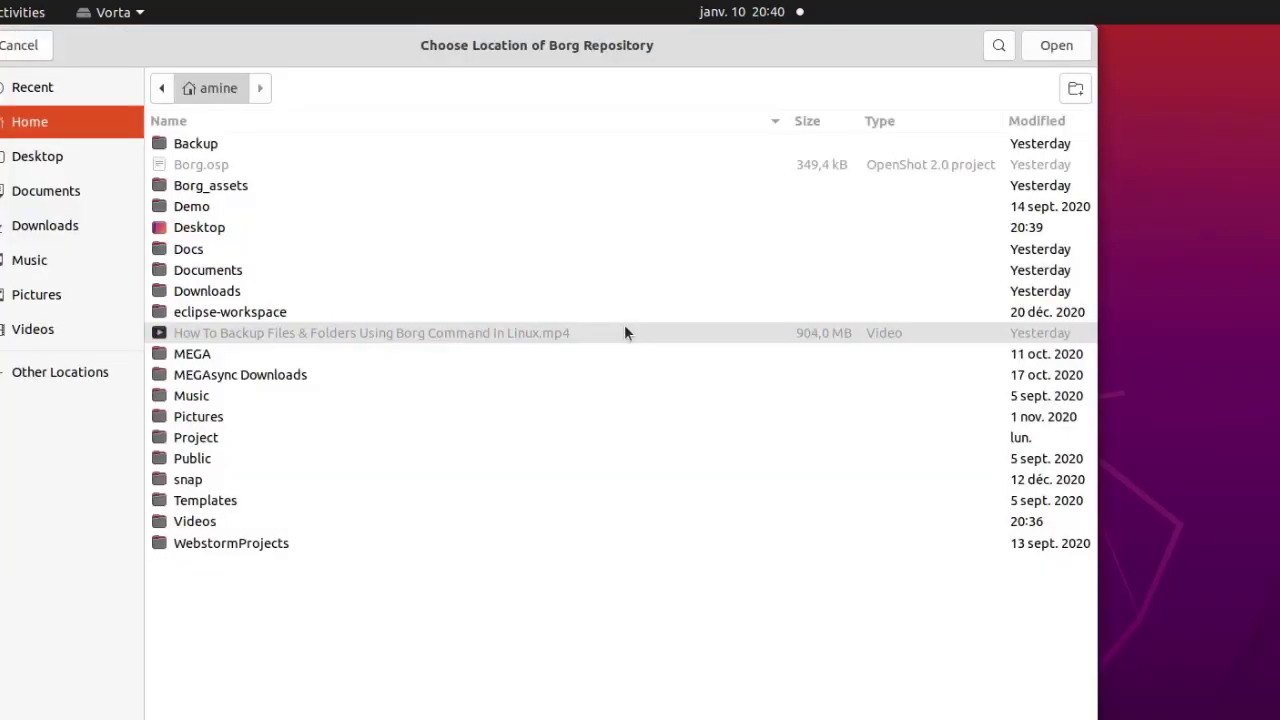
double_click(190, 229)
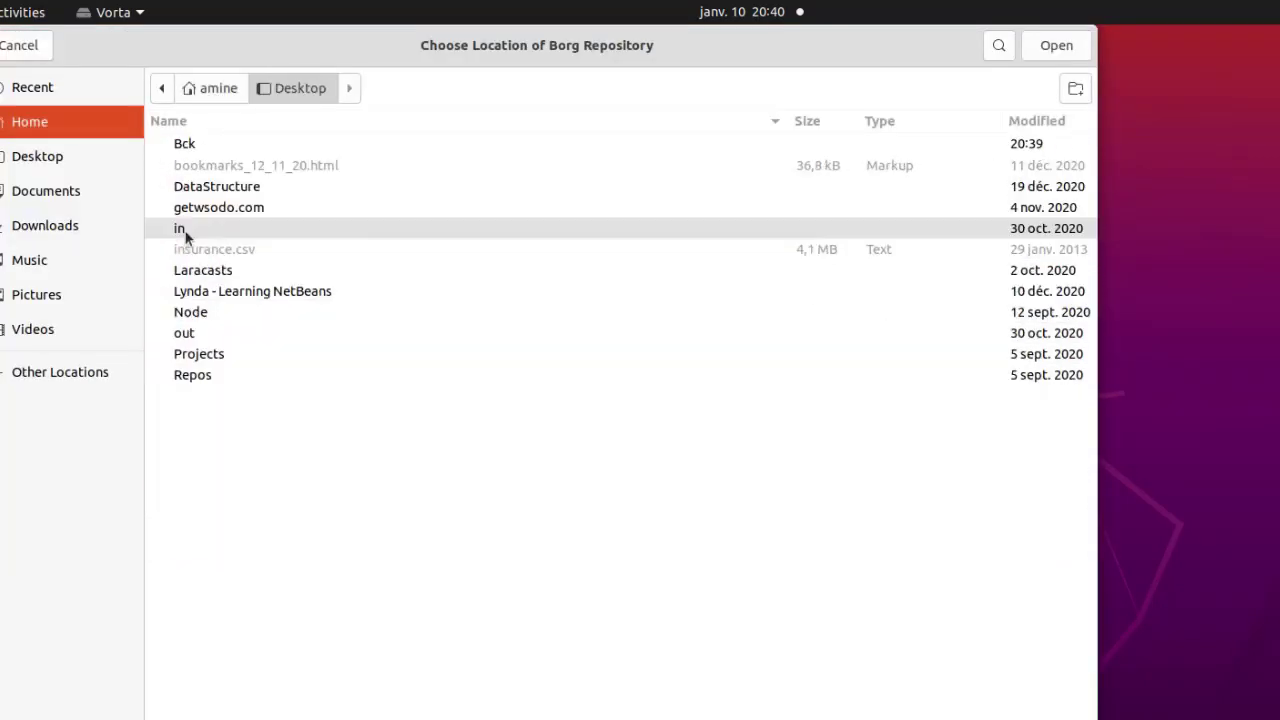
click(196, 150)
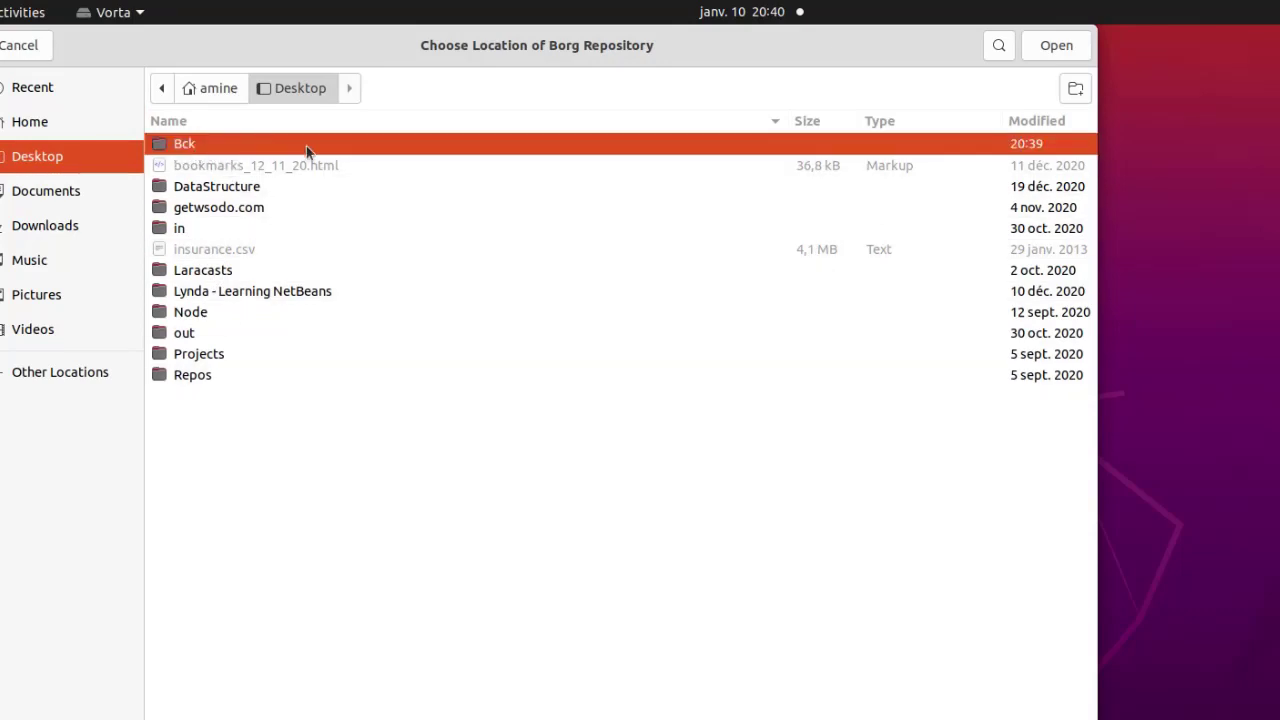
click(1042, 49)
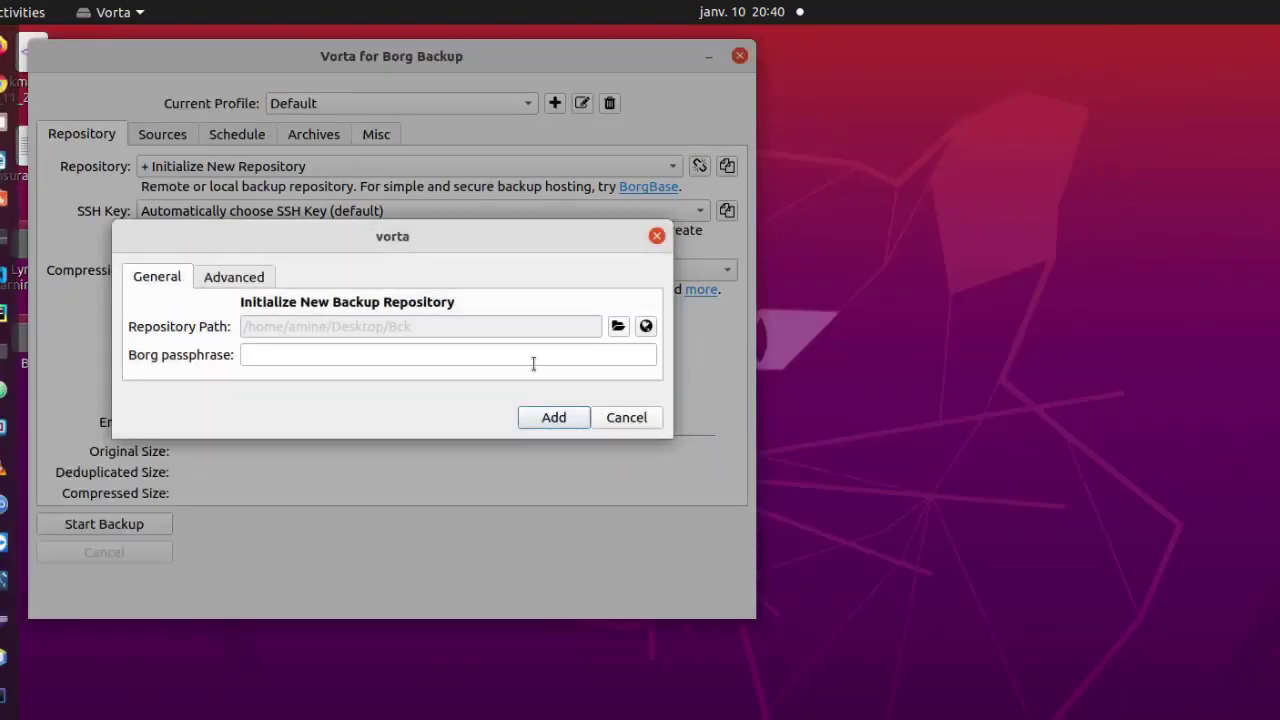
click(297, 355)
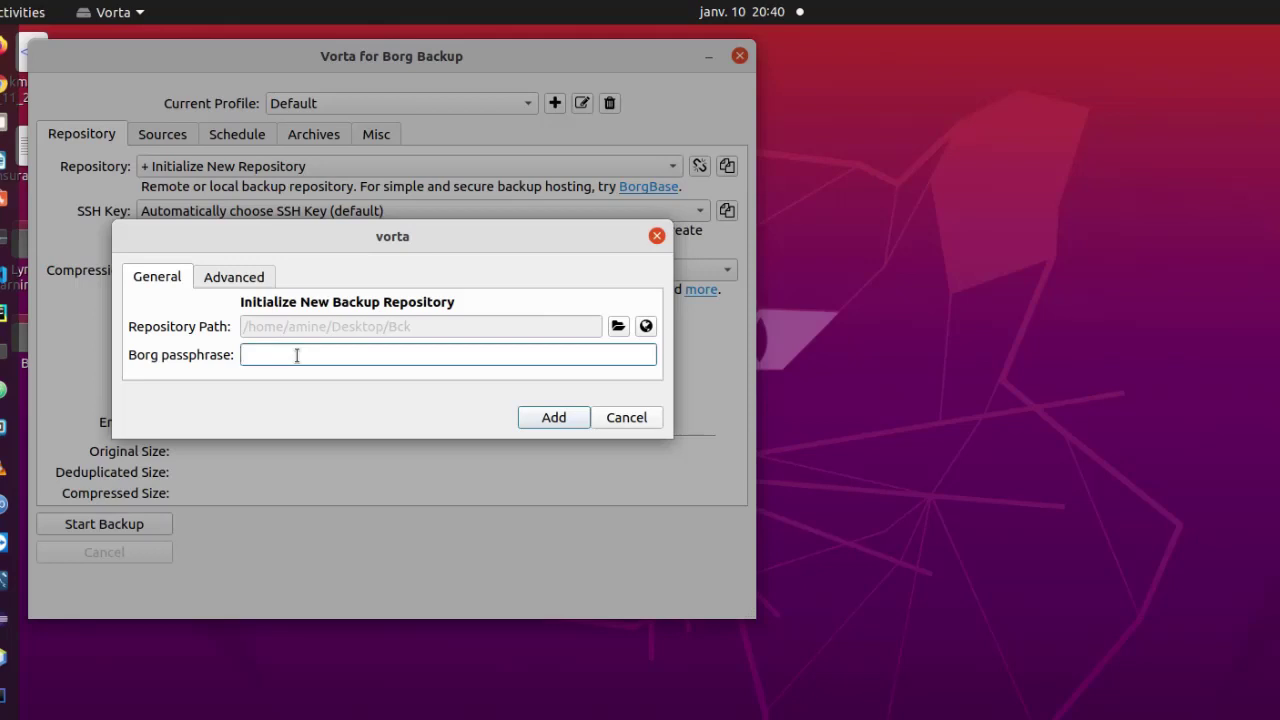
text(••••••••)
click(558, 419)
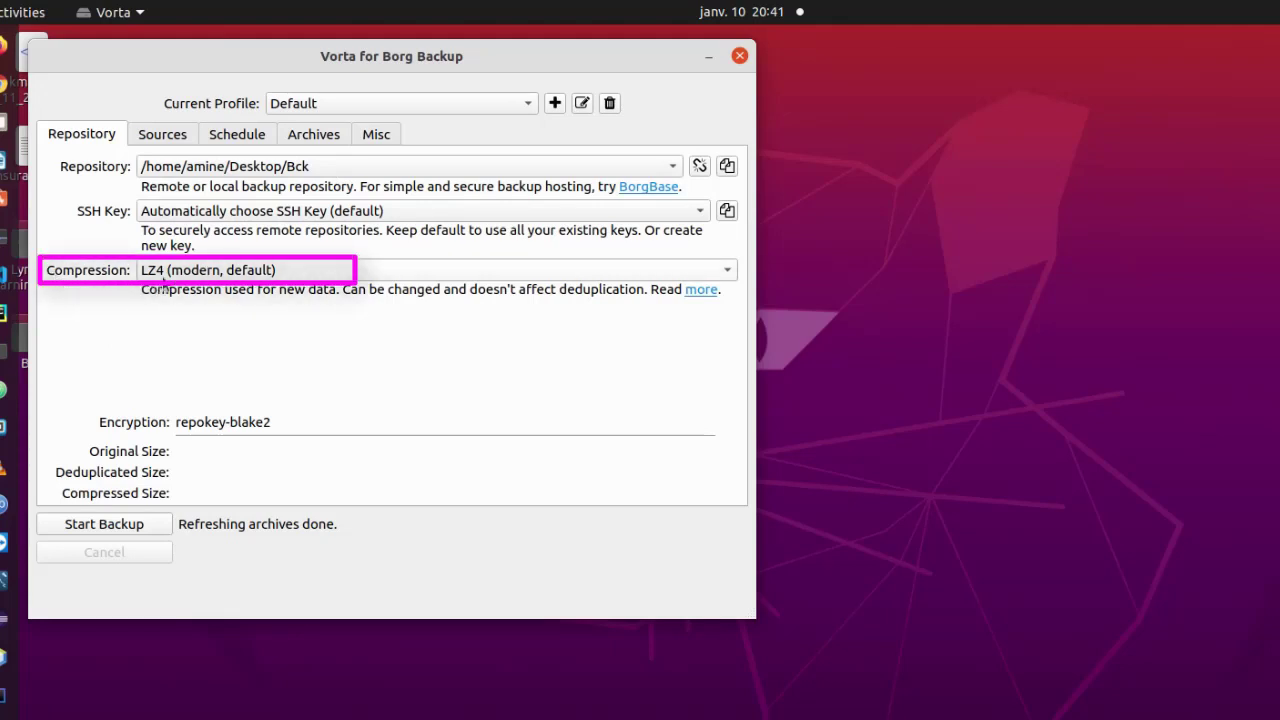
Keep compression at LZ4 (modern, default) and go to the Sources settings.
click(726, 272)
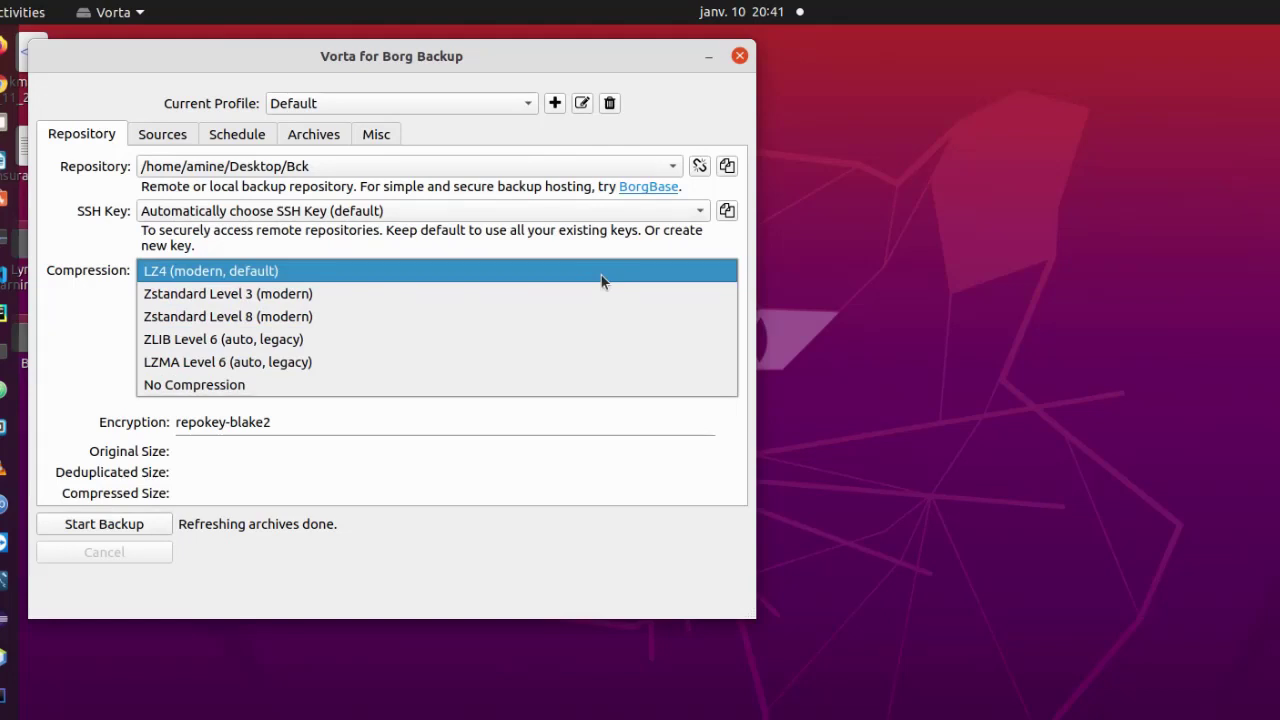
click(601, 275)
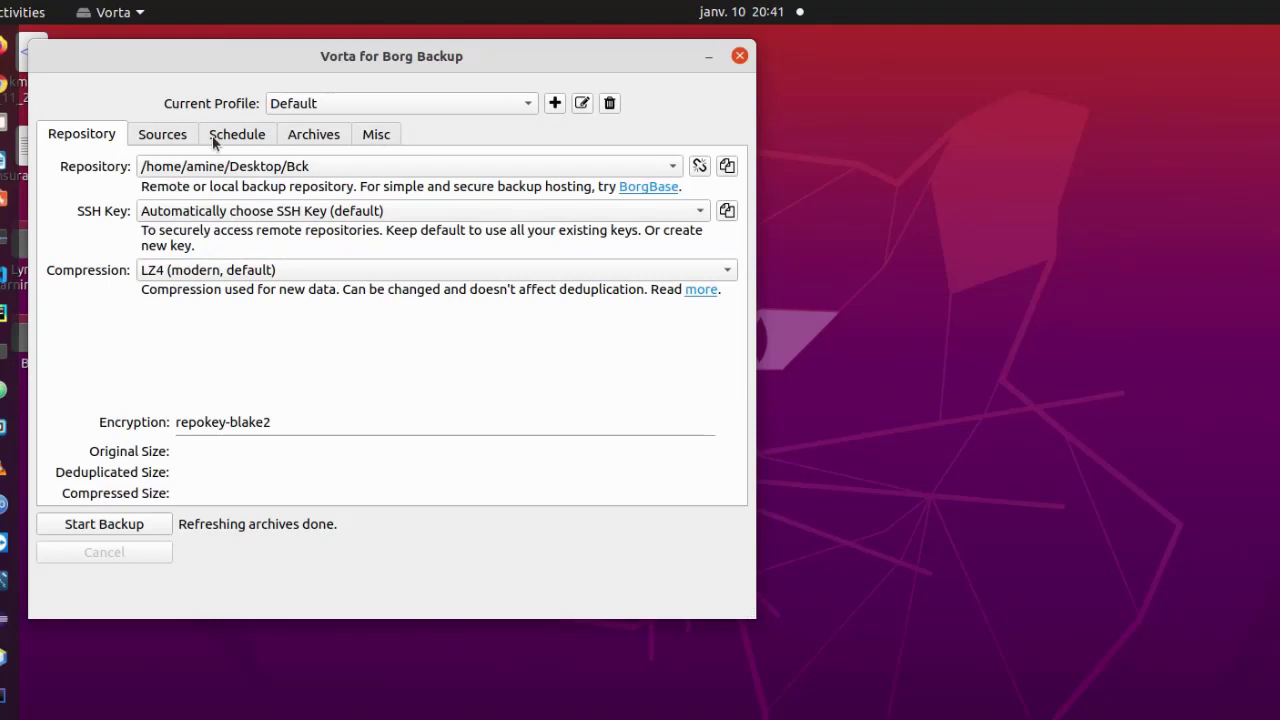
click(178, 136)
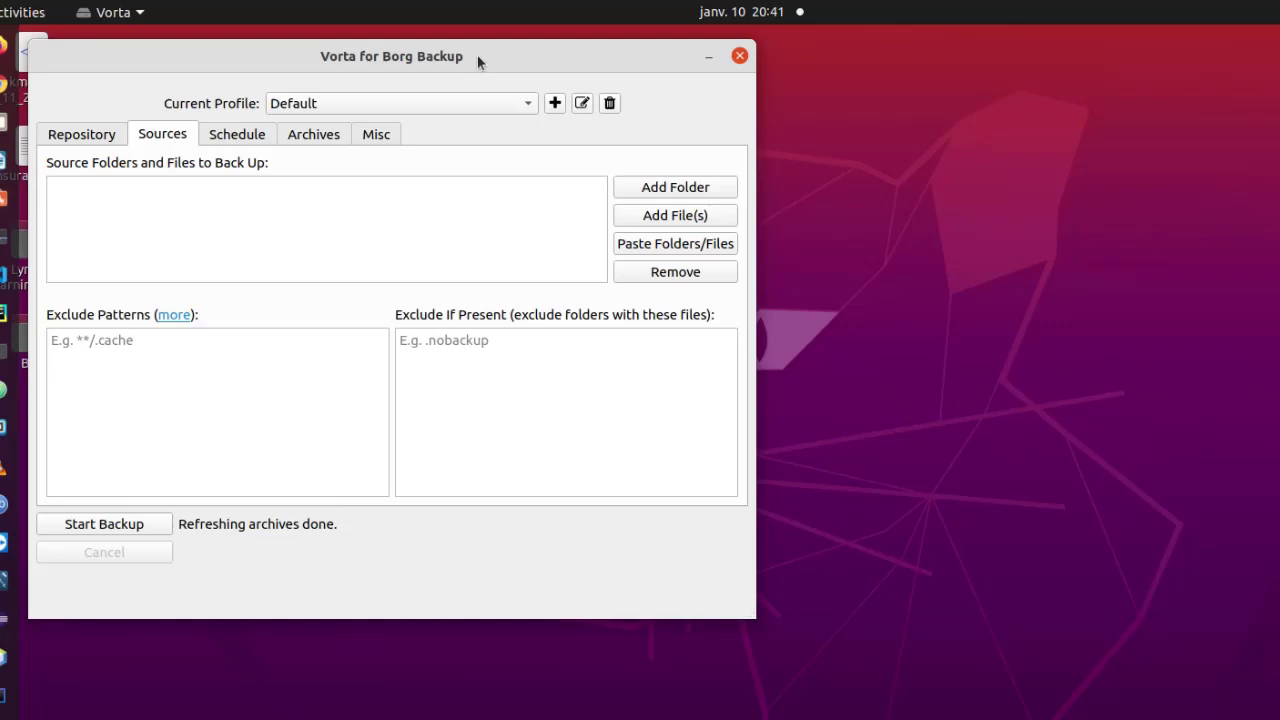
Add the Docs folder from the home directory as a backup source.
click(672, 187)
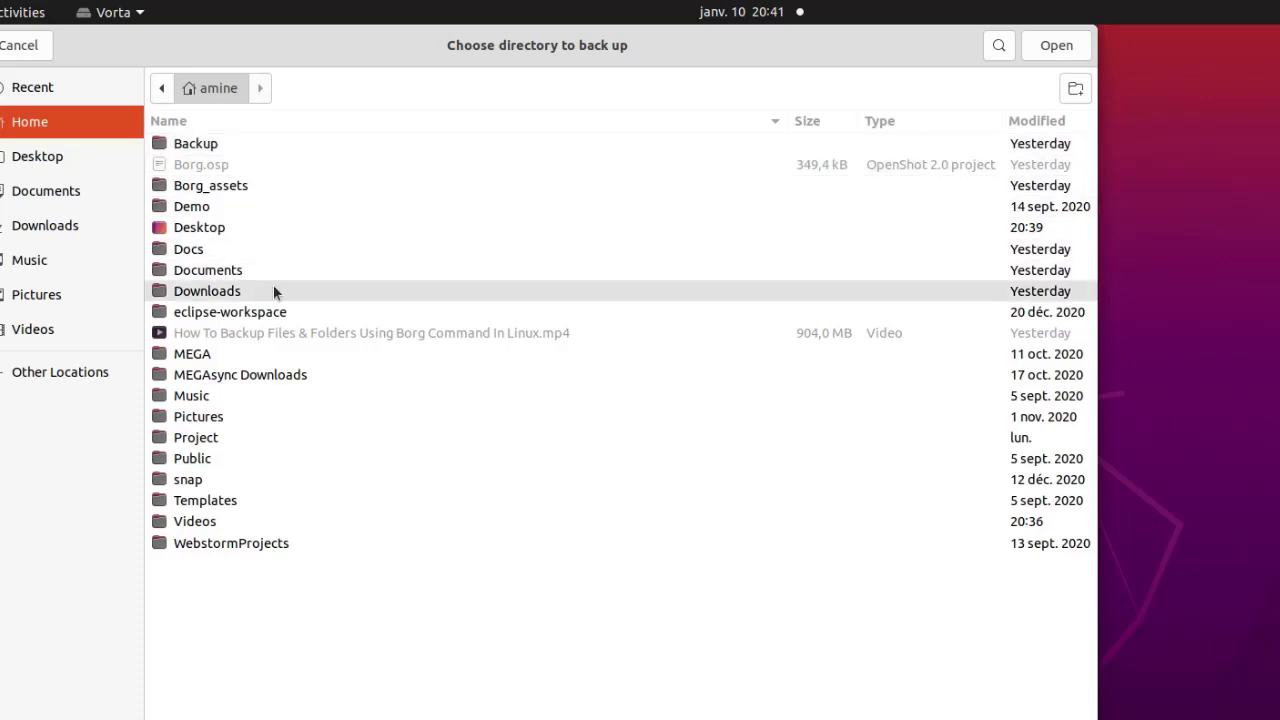
double_click(187, 252)
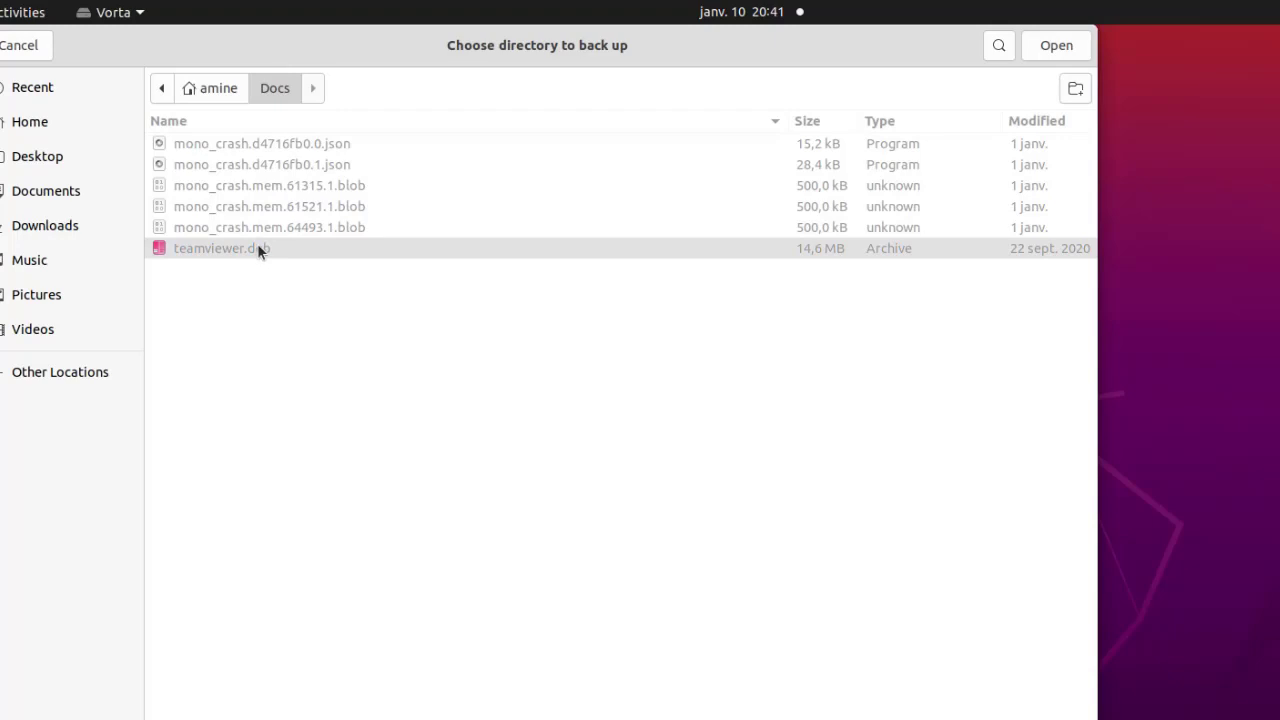
click(209, 89)
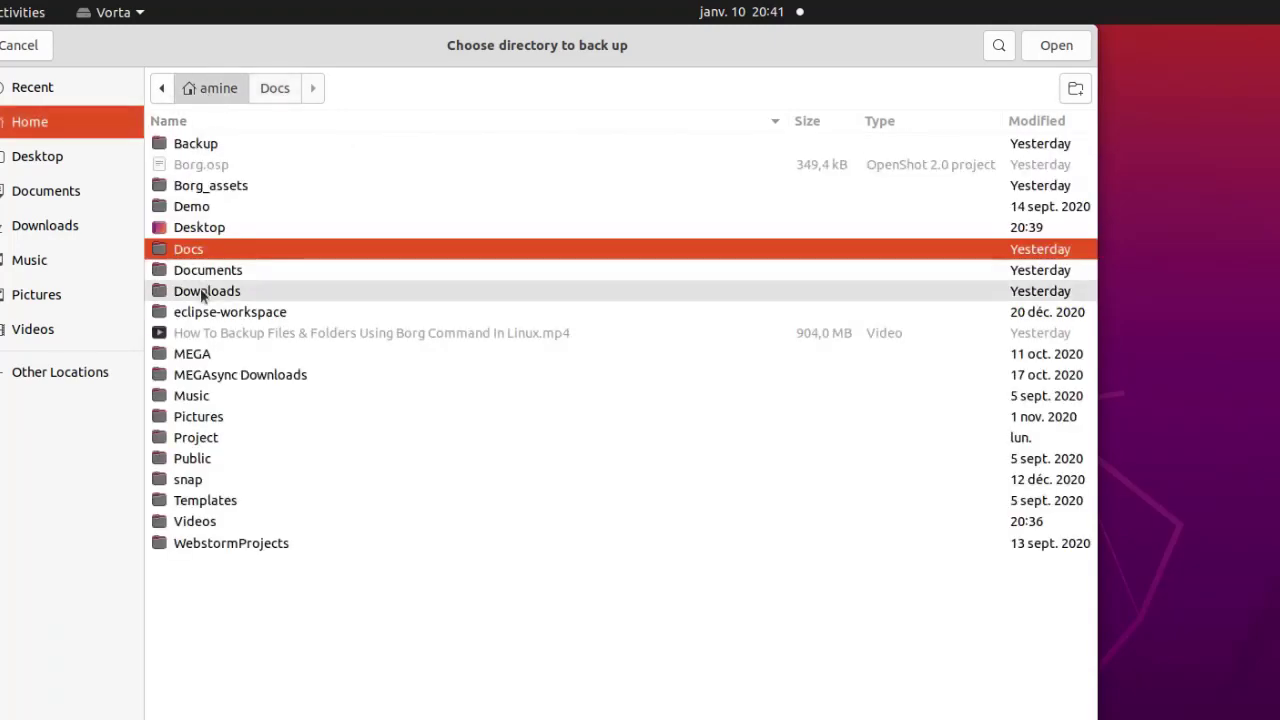
click(1057, 45)
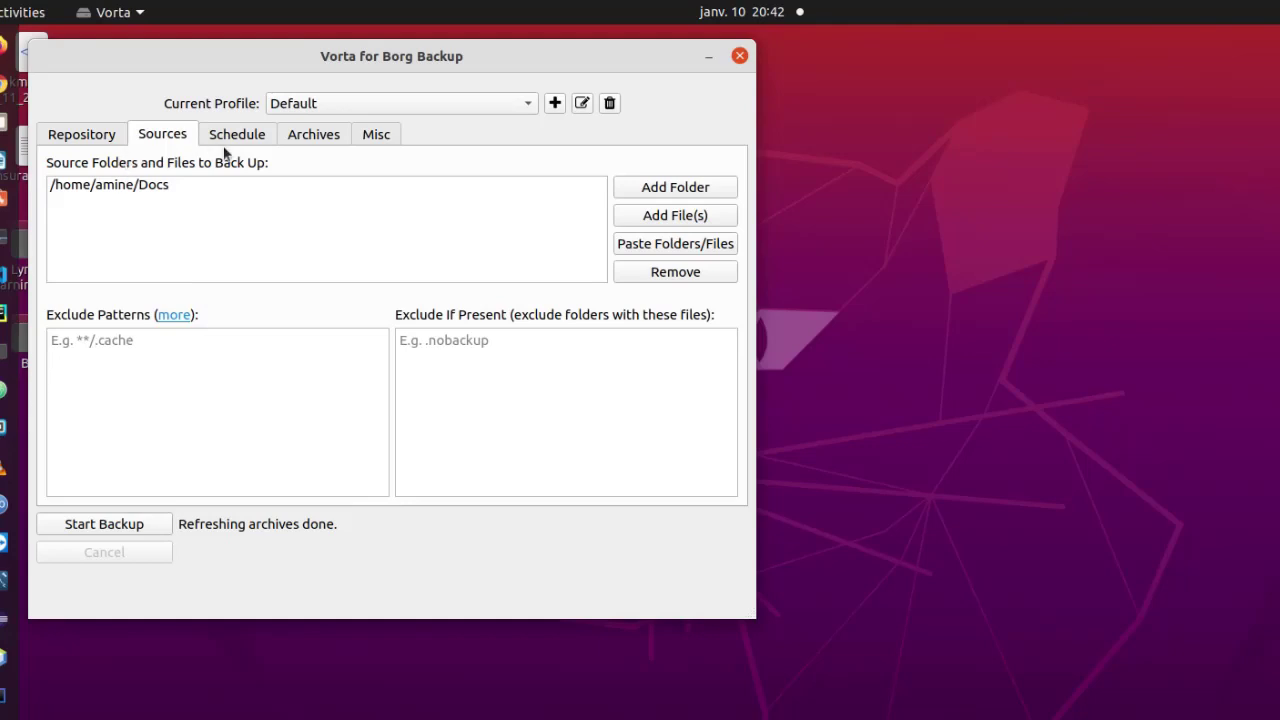
Review the Repository tab, then start the Docs backup and let it finish.
click(100, 138)
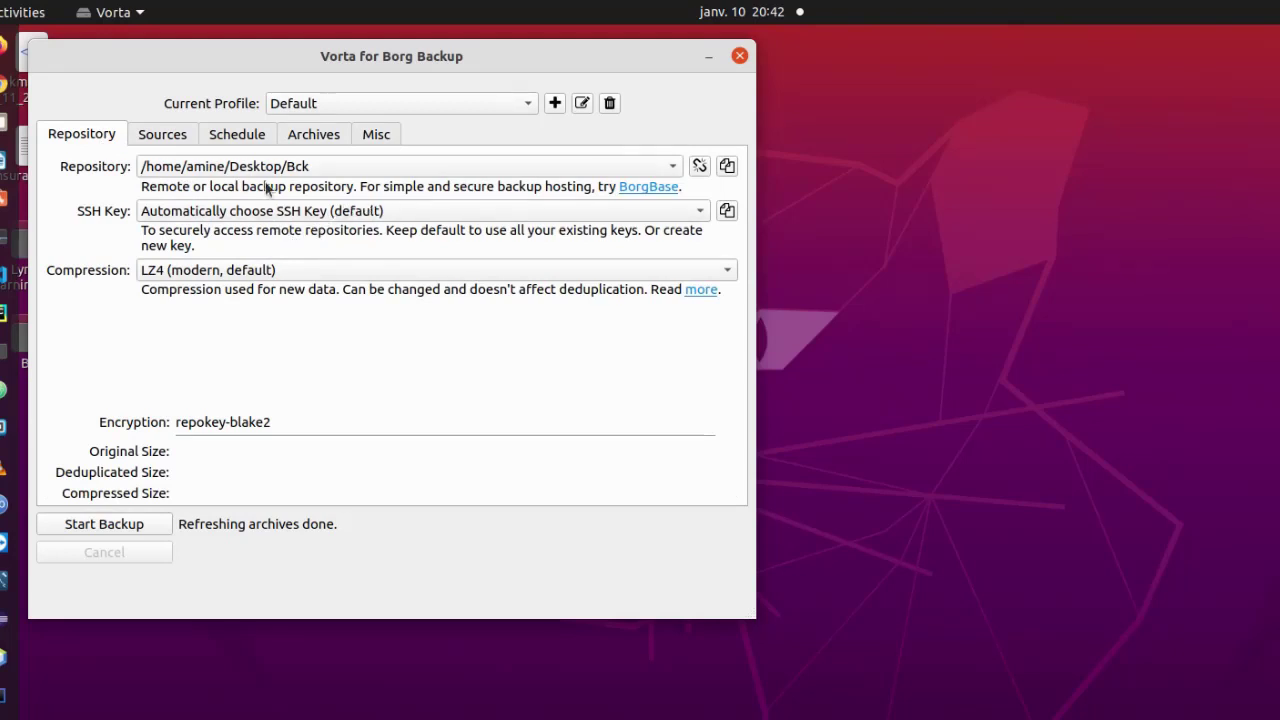
click(158, 137)
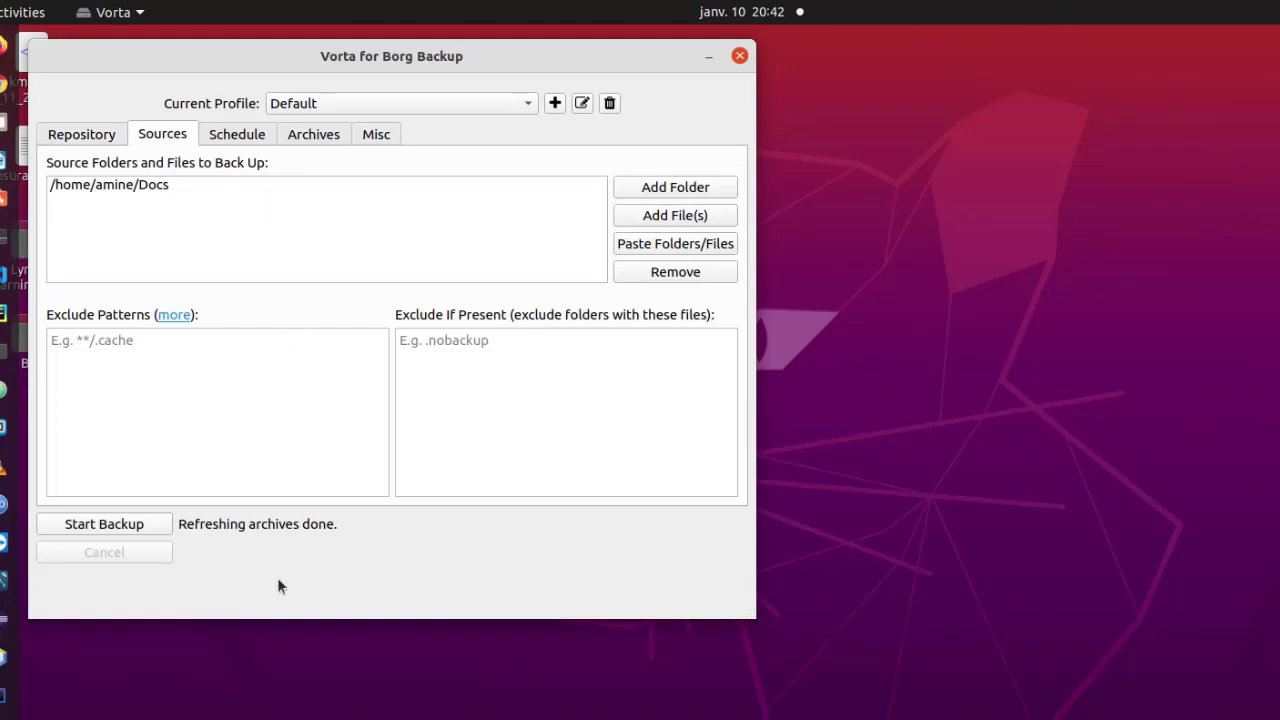
mouse_move(110, 492)
mouse_down()
mouse_move(54, 530)
mouse_move(150, 512)
mouse_move(138, 531)
mouse_up()
click(140, 530)
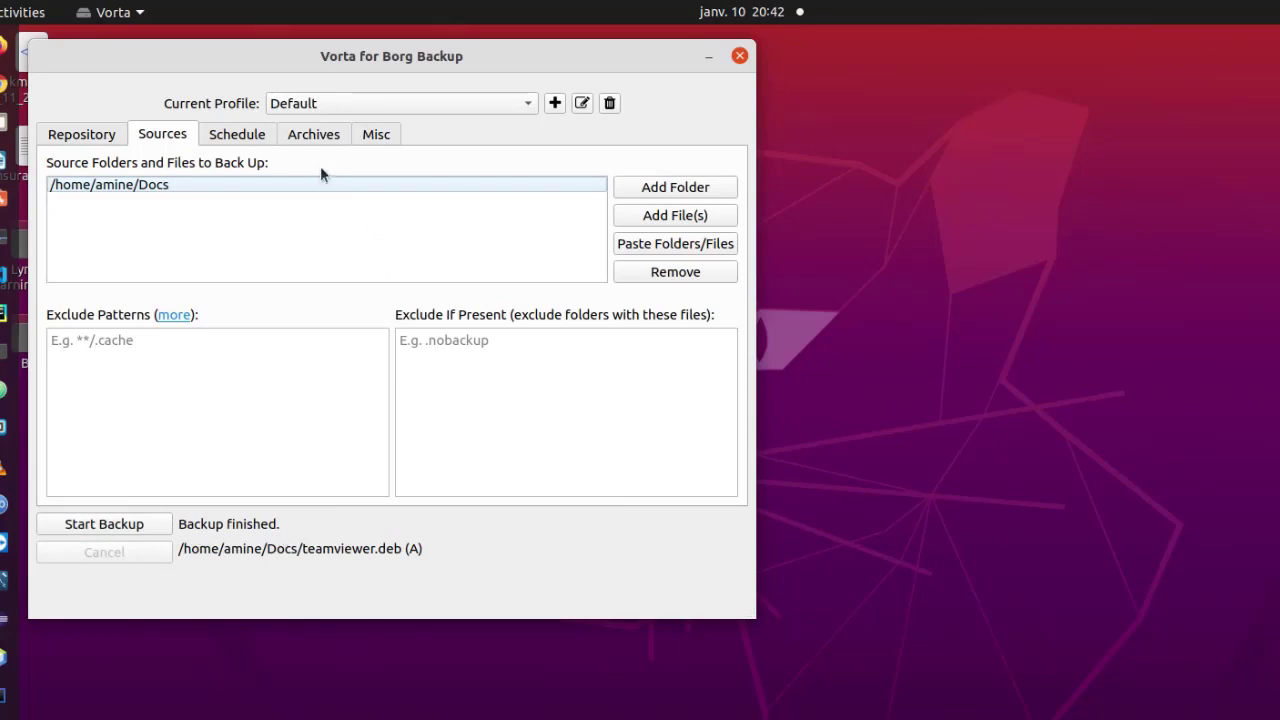
click(238, 138)
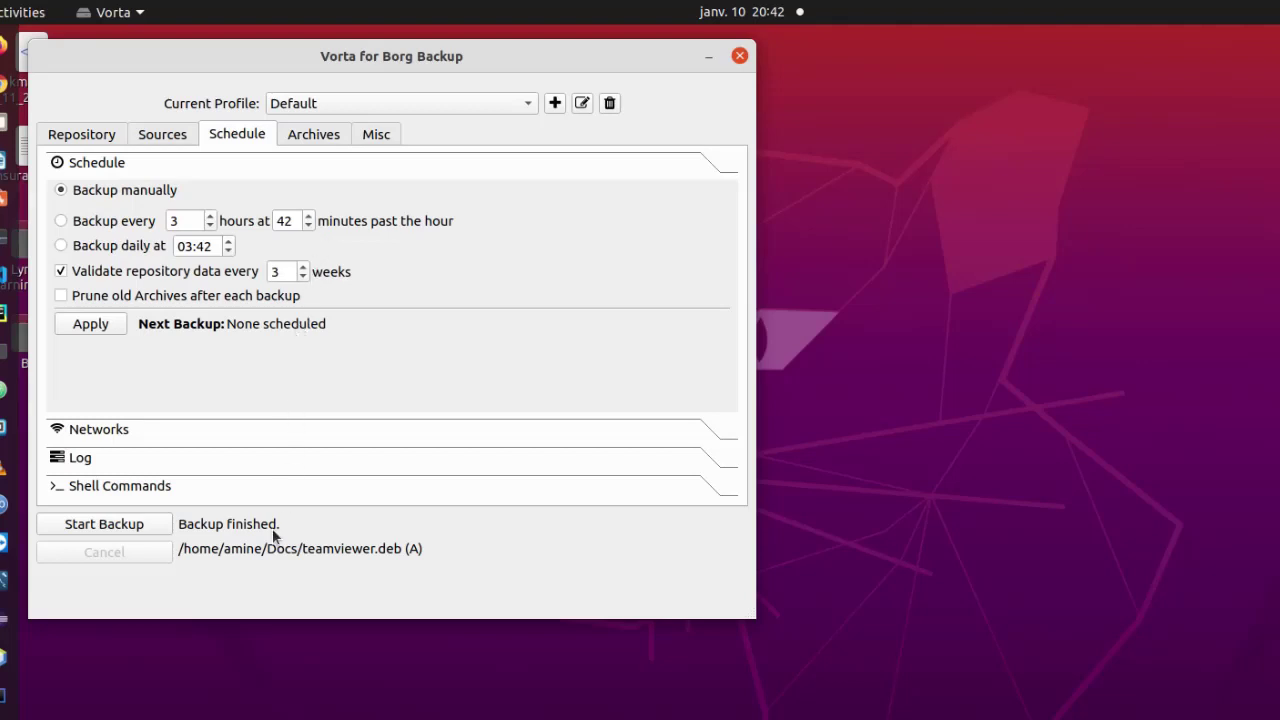
click(330, 139)
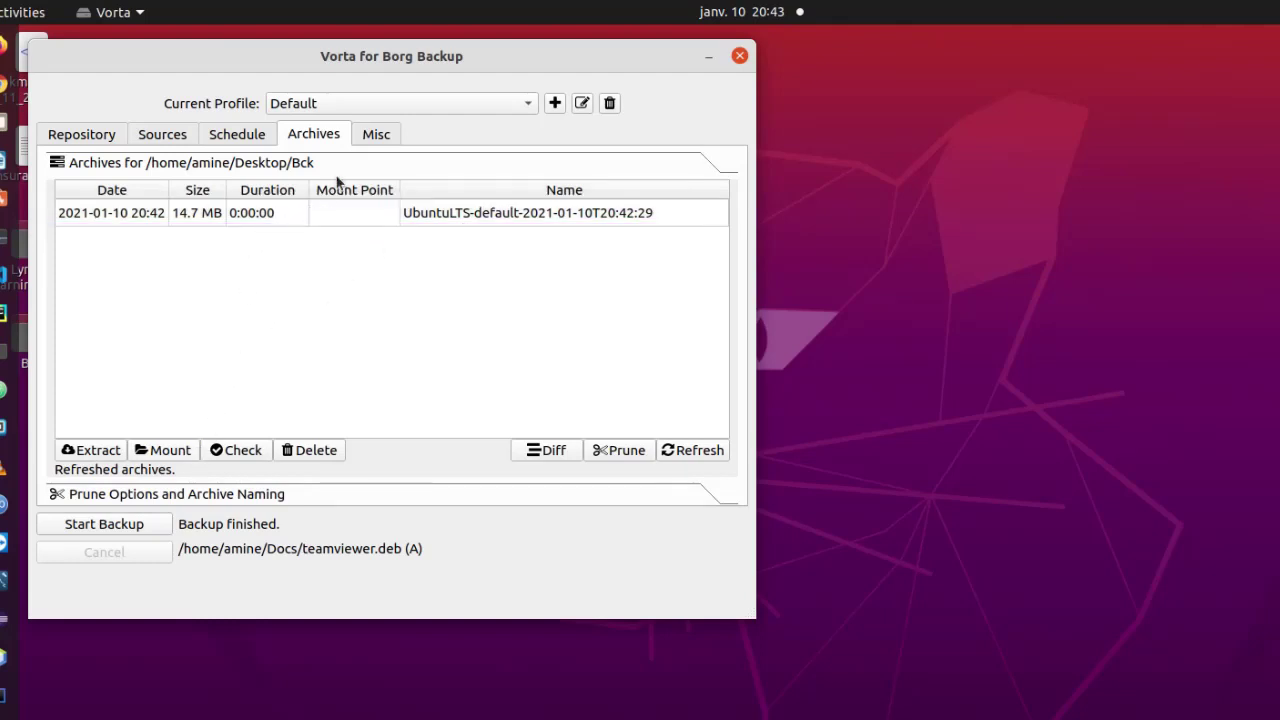
Select the UbuntuLTS-default-2021-01-10T20:42:29 archive in Vorta's Archives list.
click(371, 134)
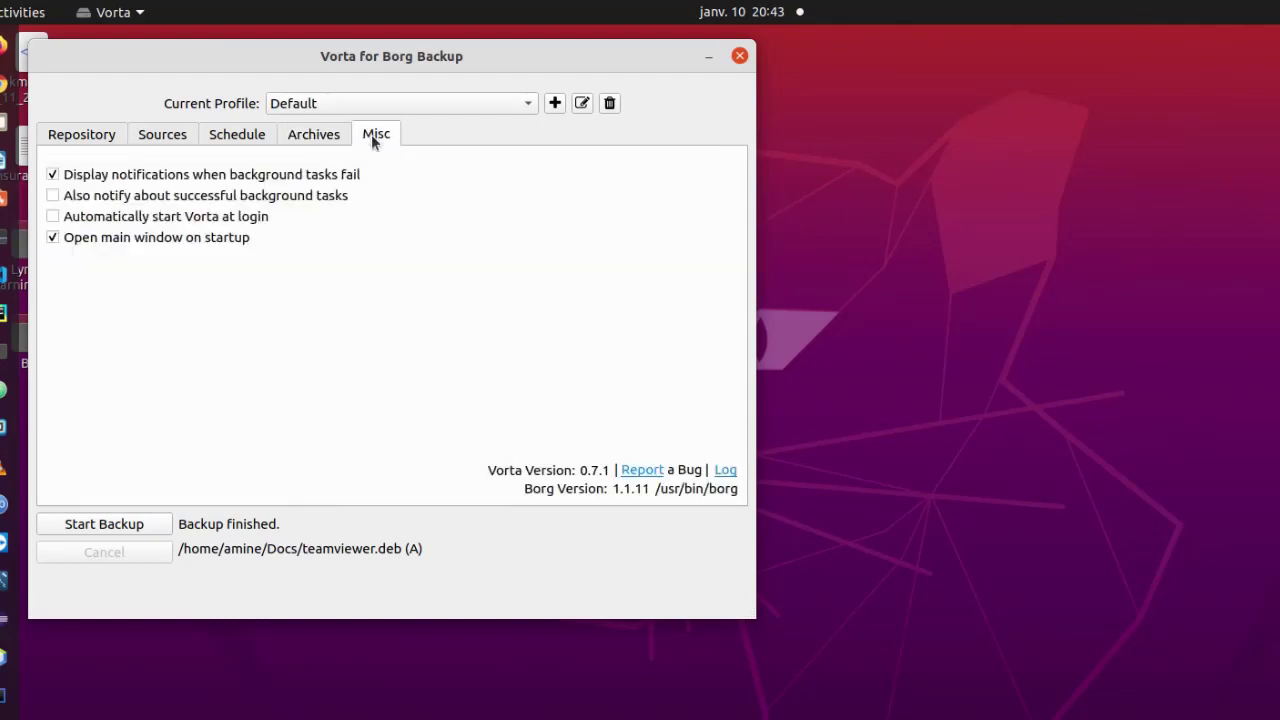
click(319, 137)
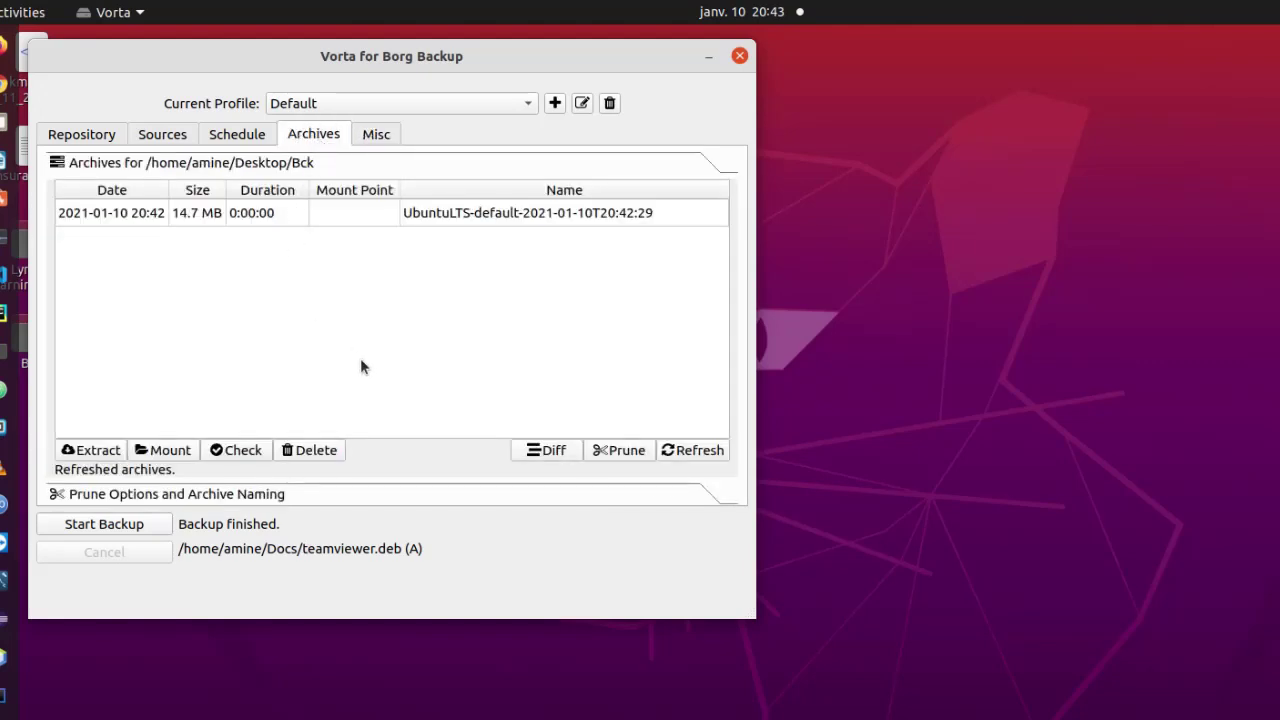
click(250, 140)
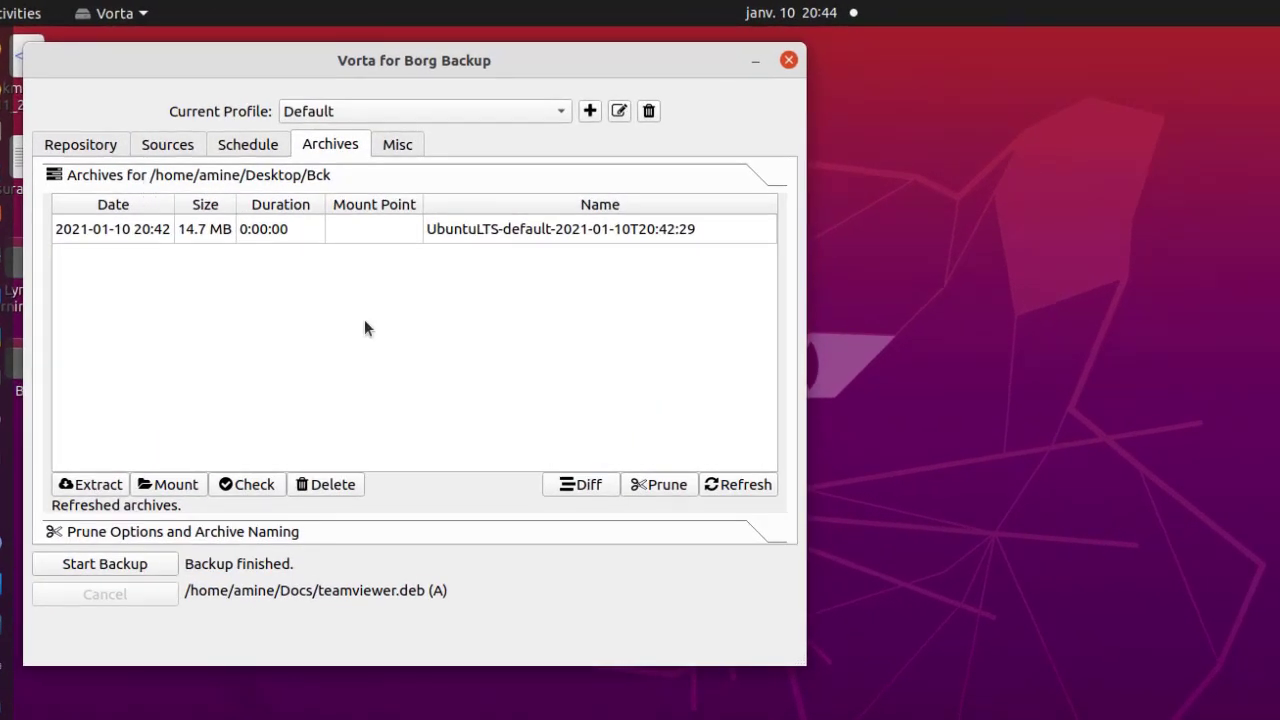
click(88, 229)
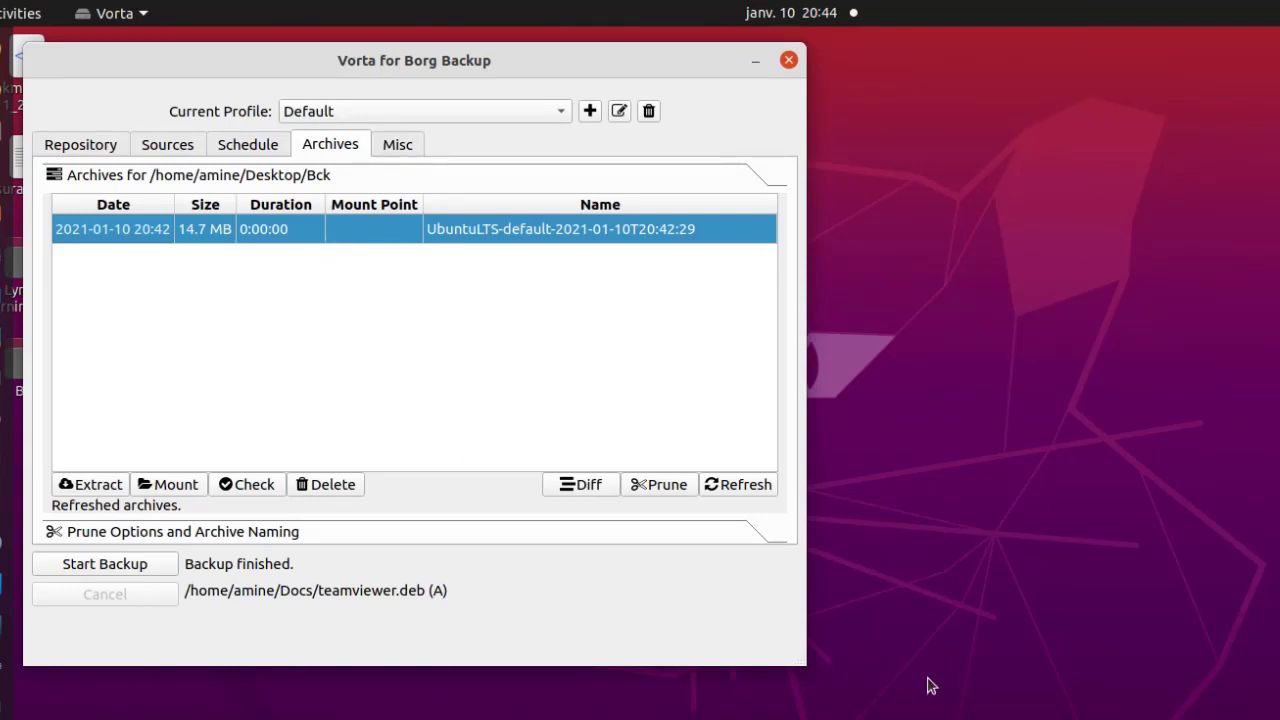
Create a new folder named 'test' on the Ubuntu desktop.
right_click(219, 690)
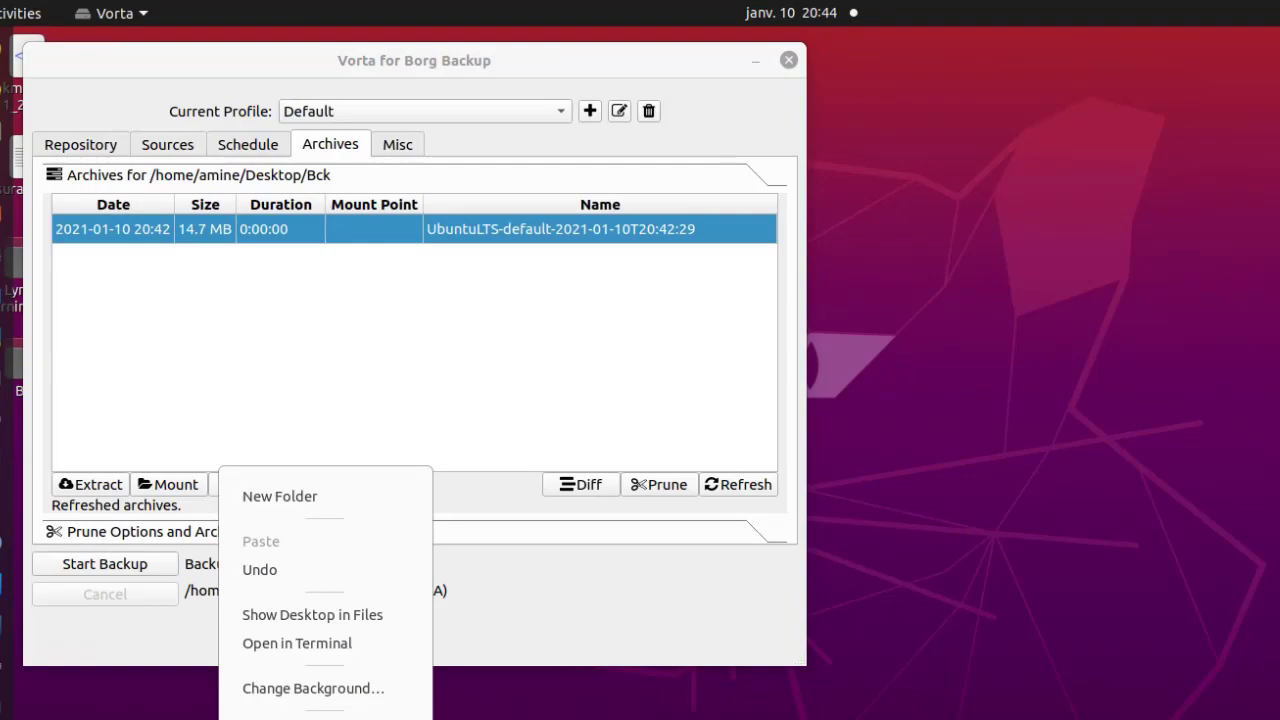
click(292, 499)
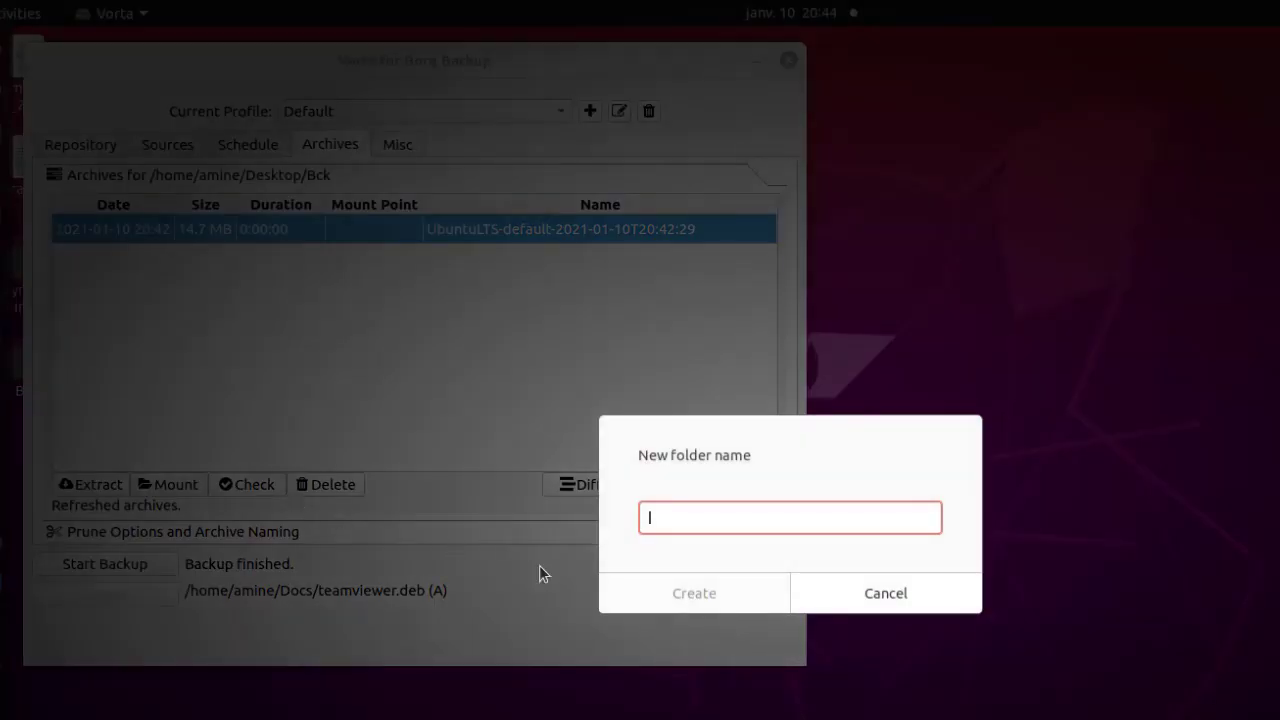
text(test)
click(720, 582)
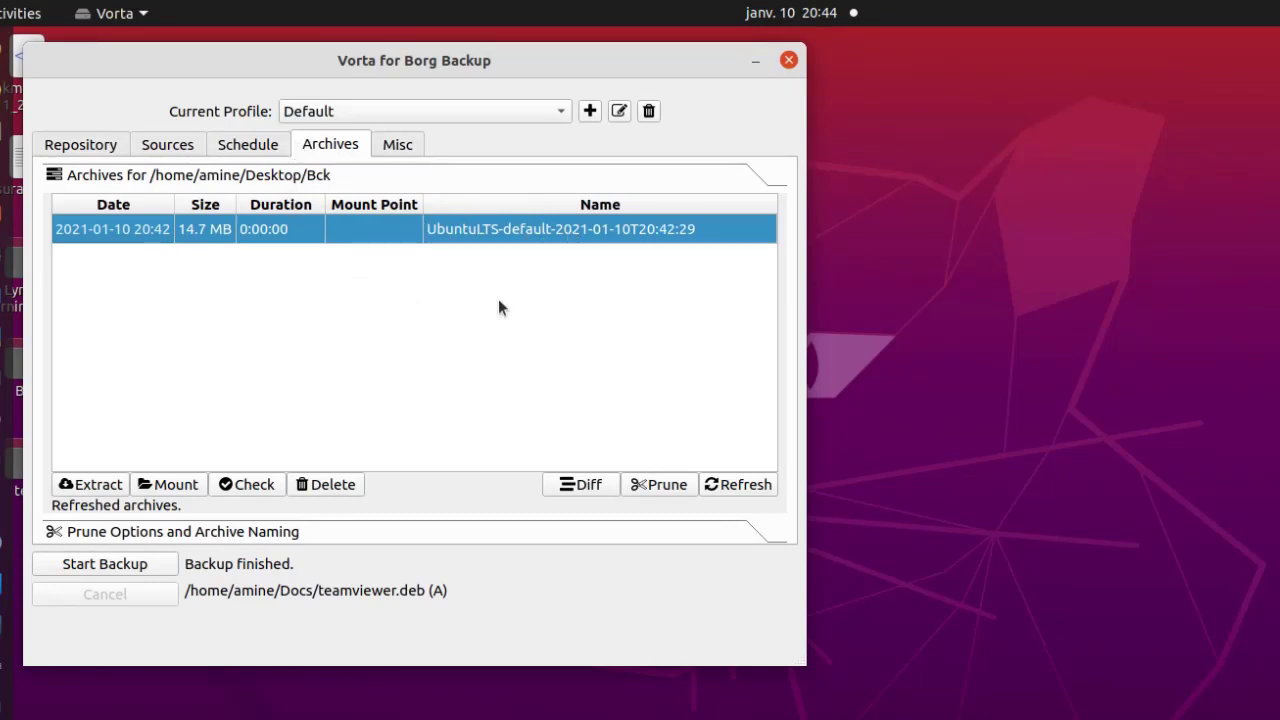
Start extracting the archive, expanding home and the user folder so Docs is ticked.
click(99, 485)
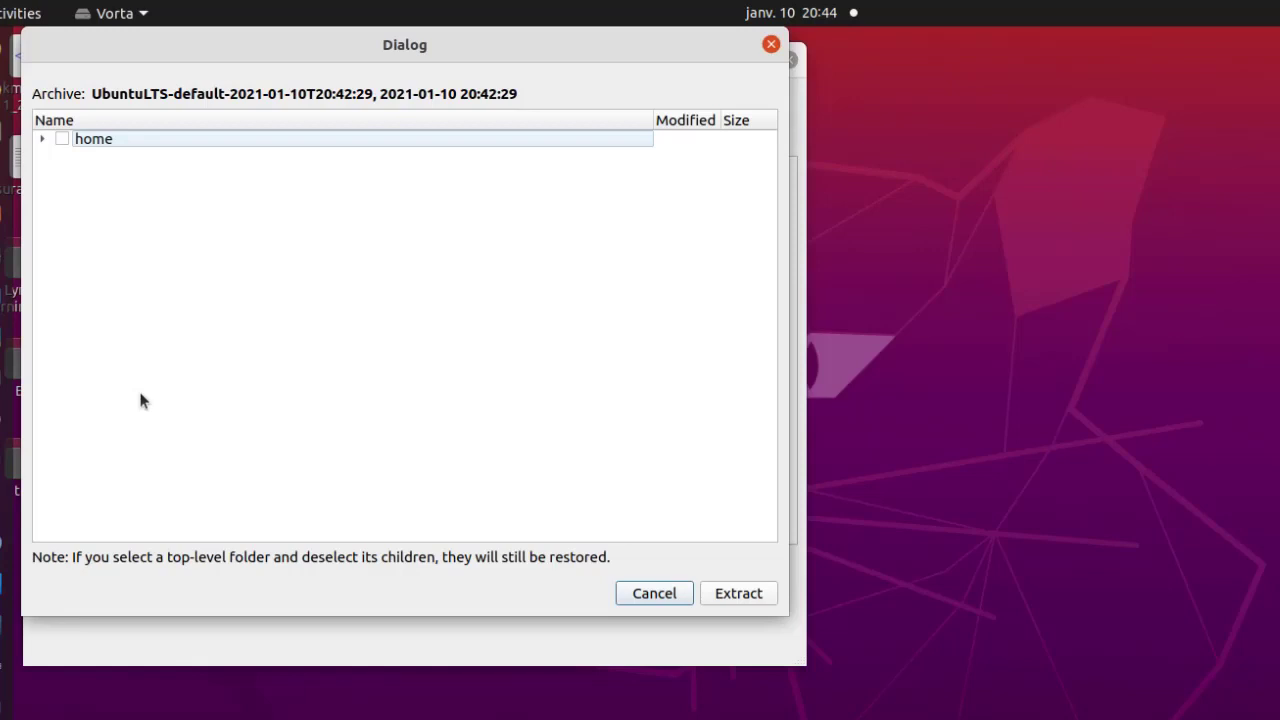
click(42, 139)
click(62, 155)
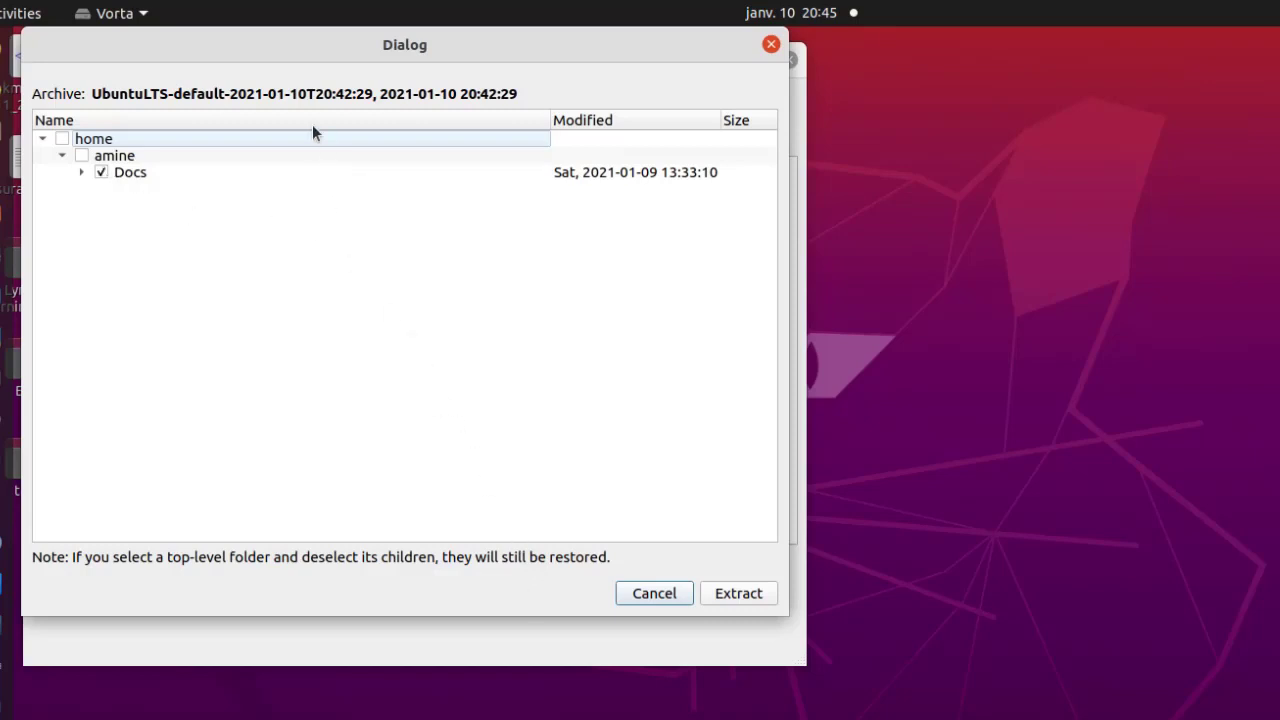
drag(283, 54, 473, 716)
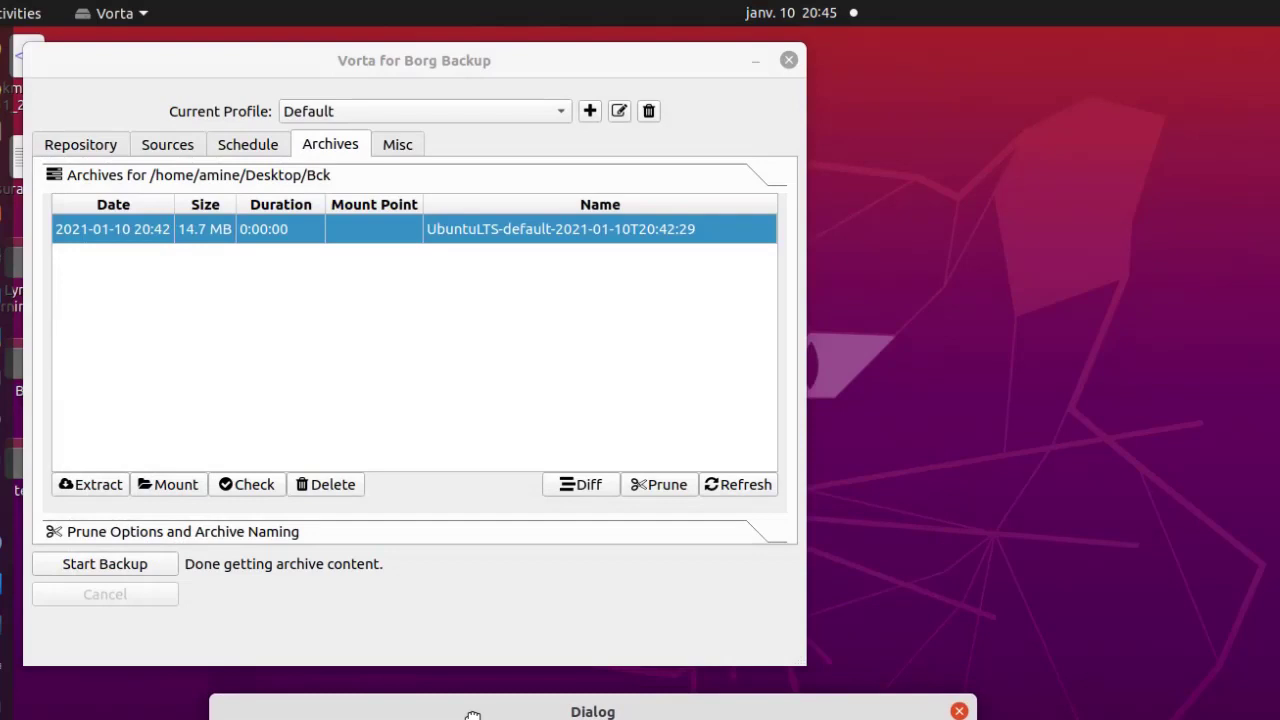
drag(473, 716, 277, 94)
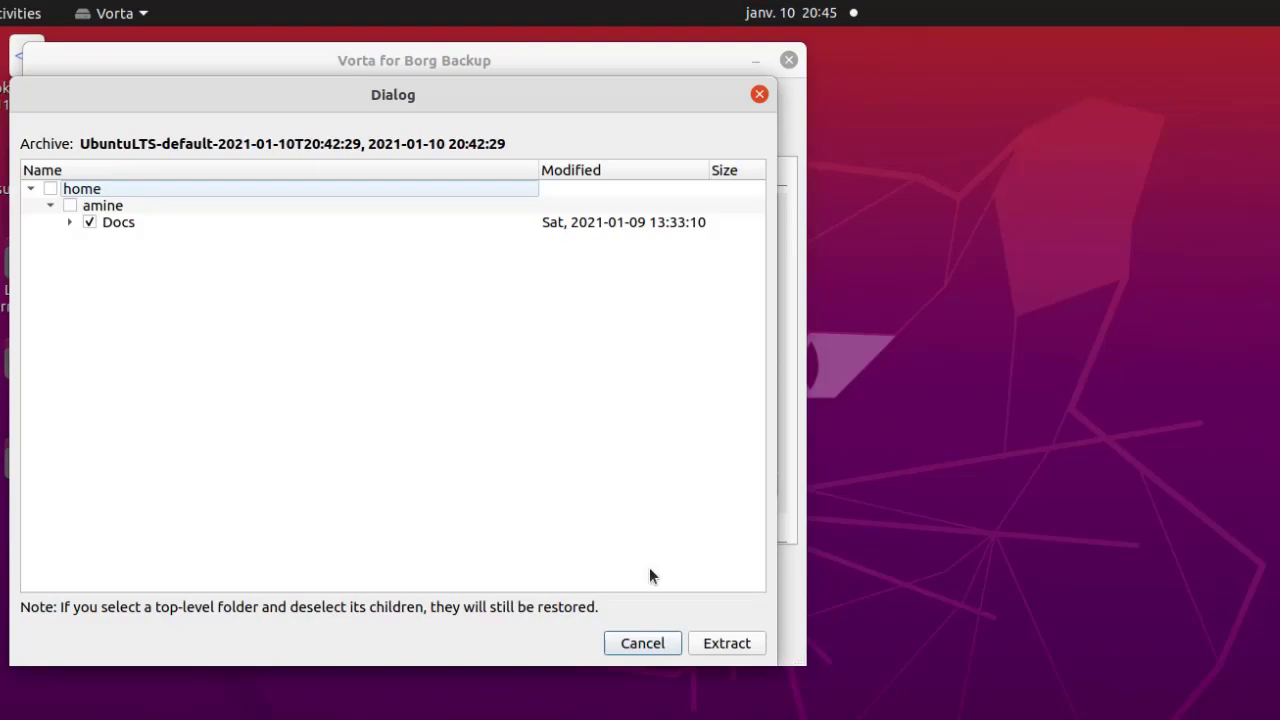
click(716, 648)
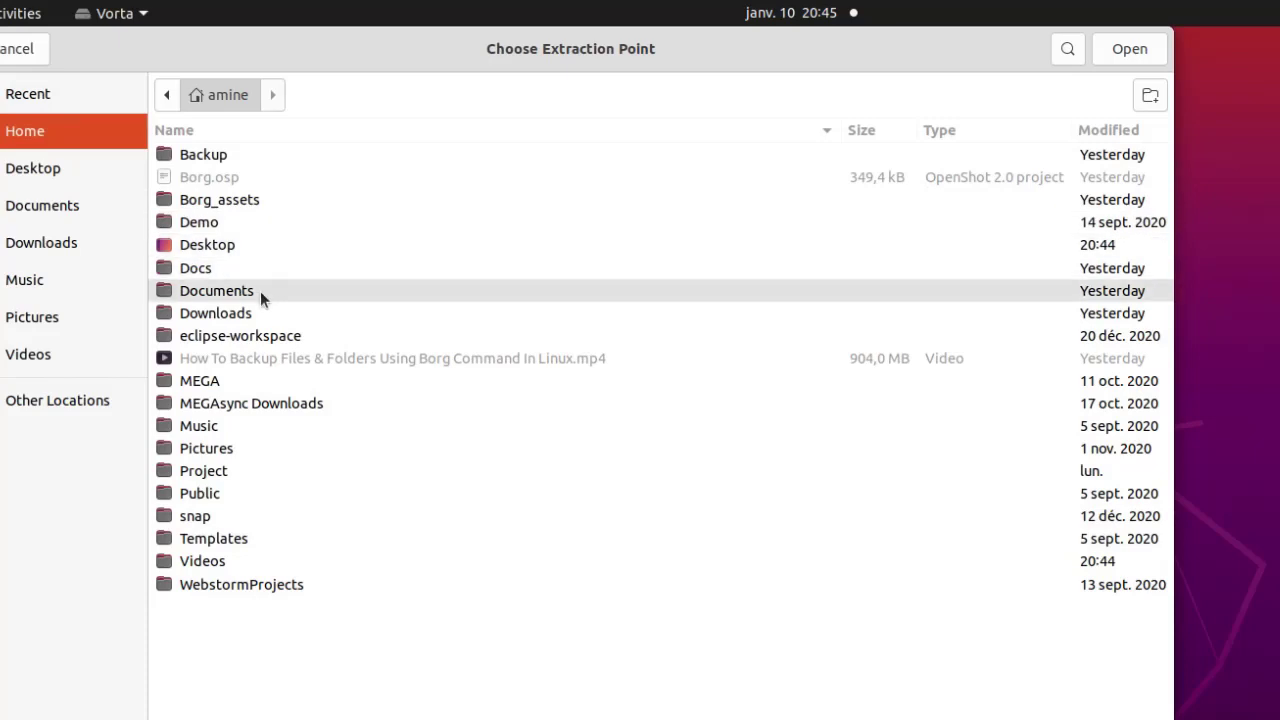
Choose the Desktop 'test' folder as the extraction point and restore the archive there.
double_click(240, 248)
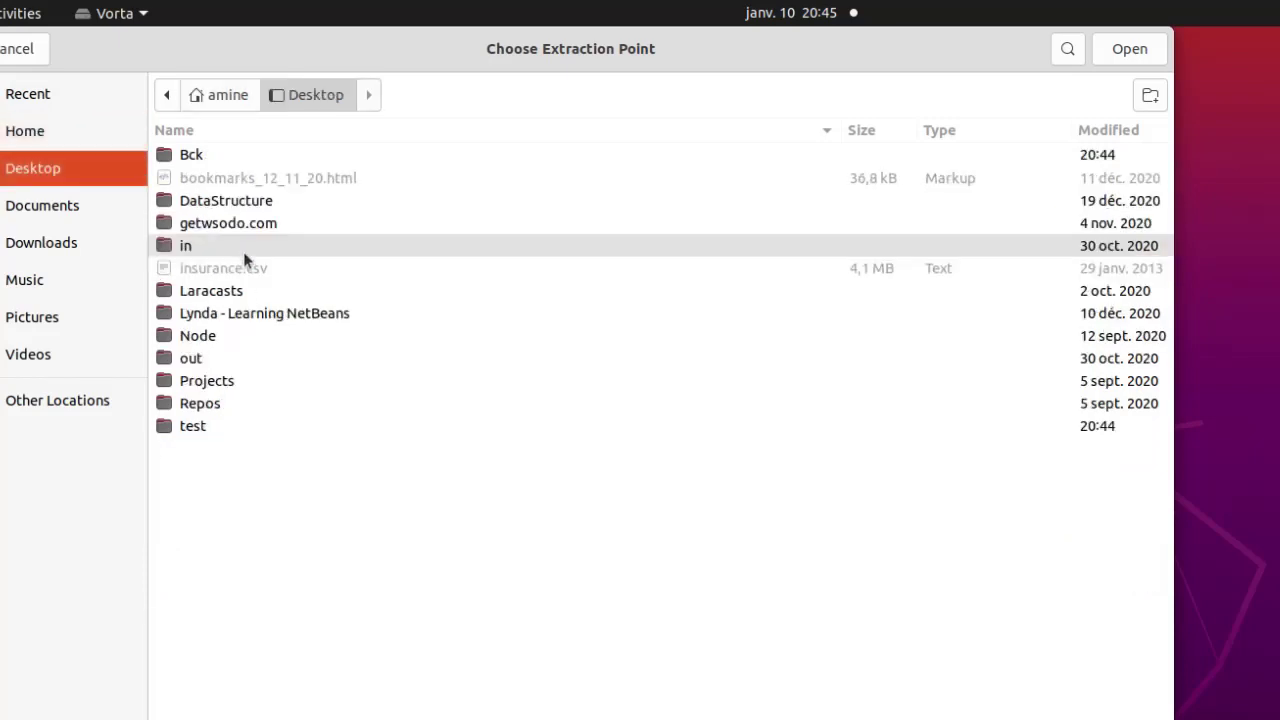
click(222, 429)
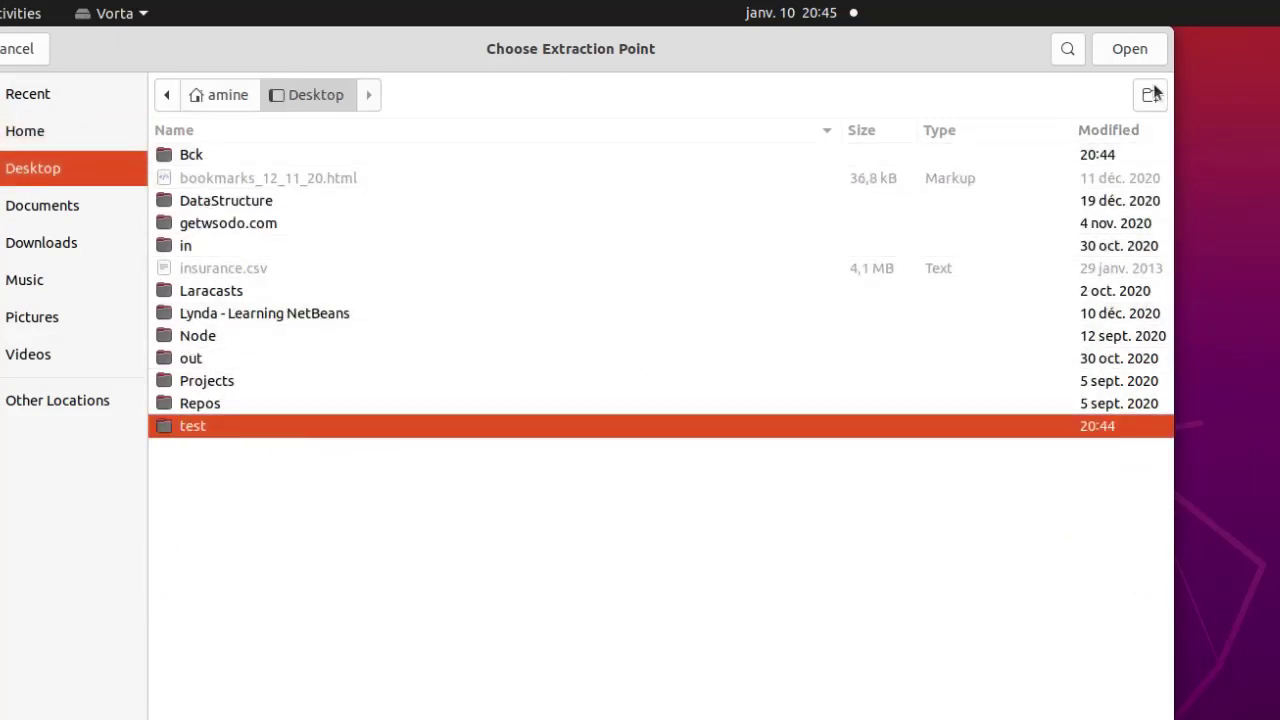
click(1117, 48)
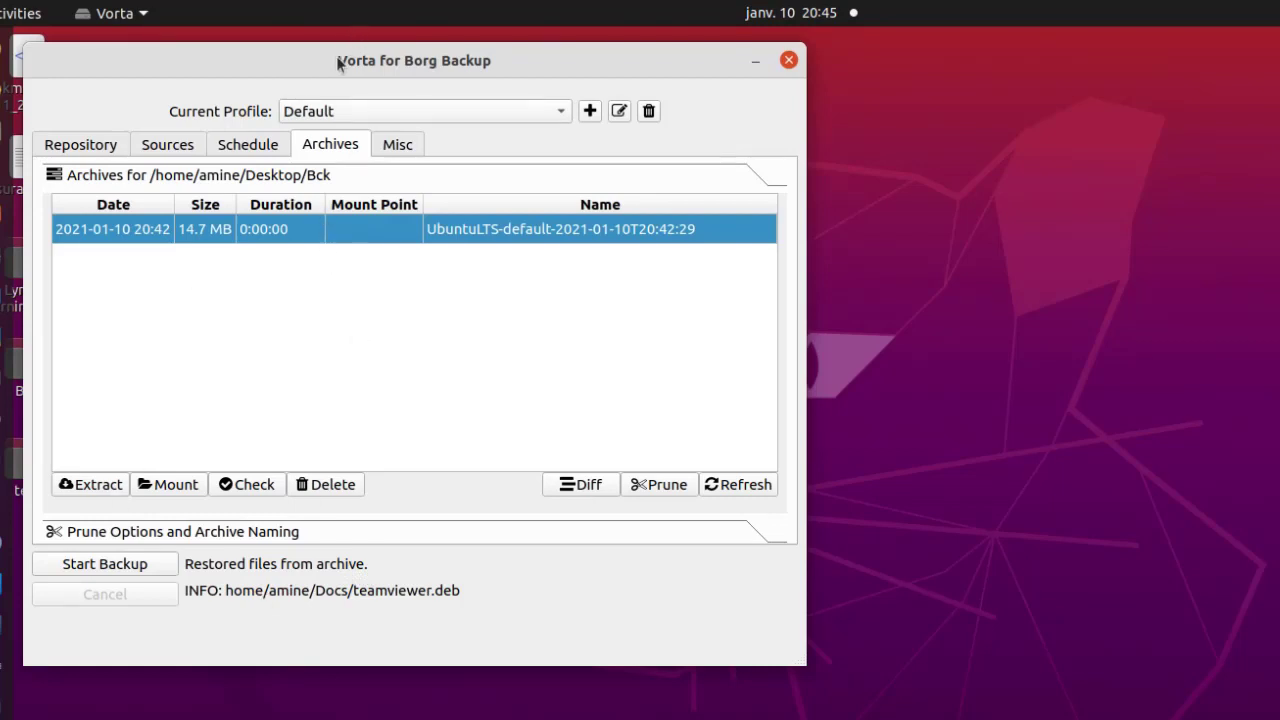
Browse test/home/user/Docs in Files to check the six restored files, including teamviewer.deb.
drag(338, 58, 436, 56)
double_click(24, 475)
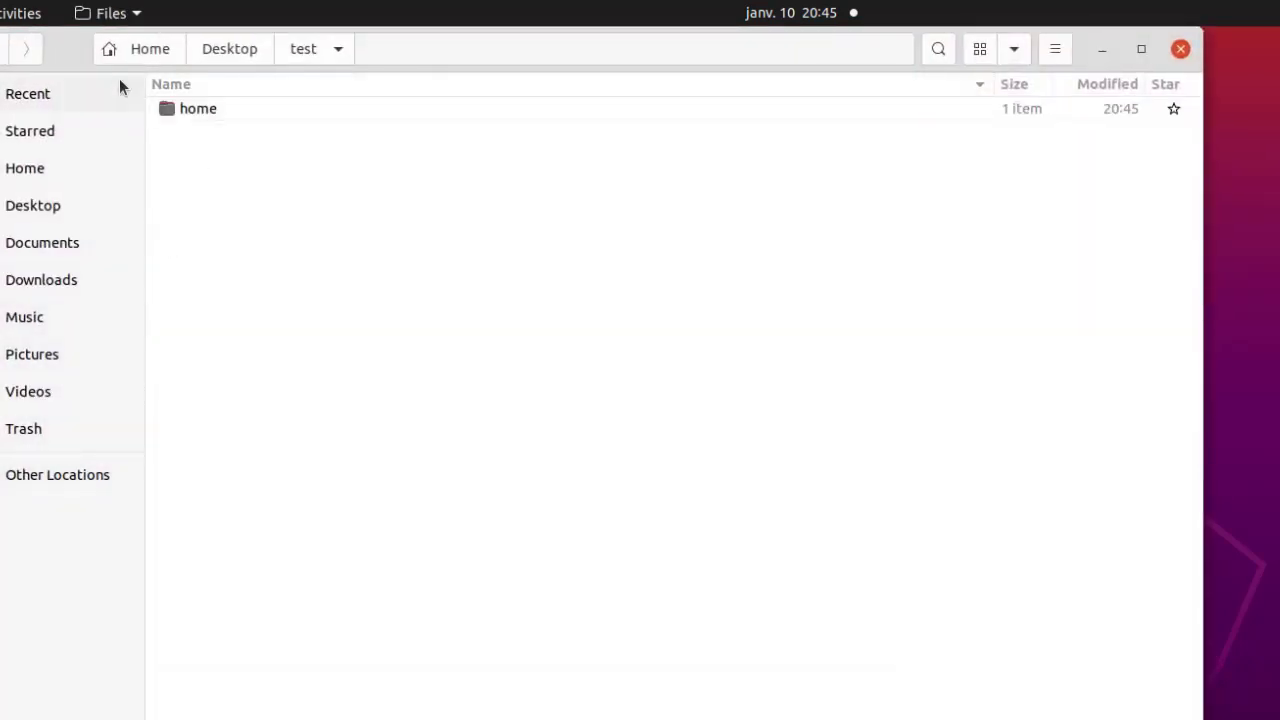
click(177, 109)
double_click(177, 109)
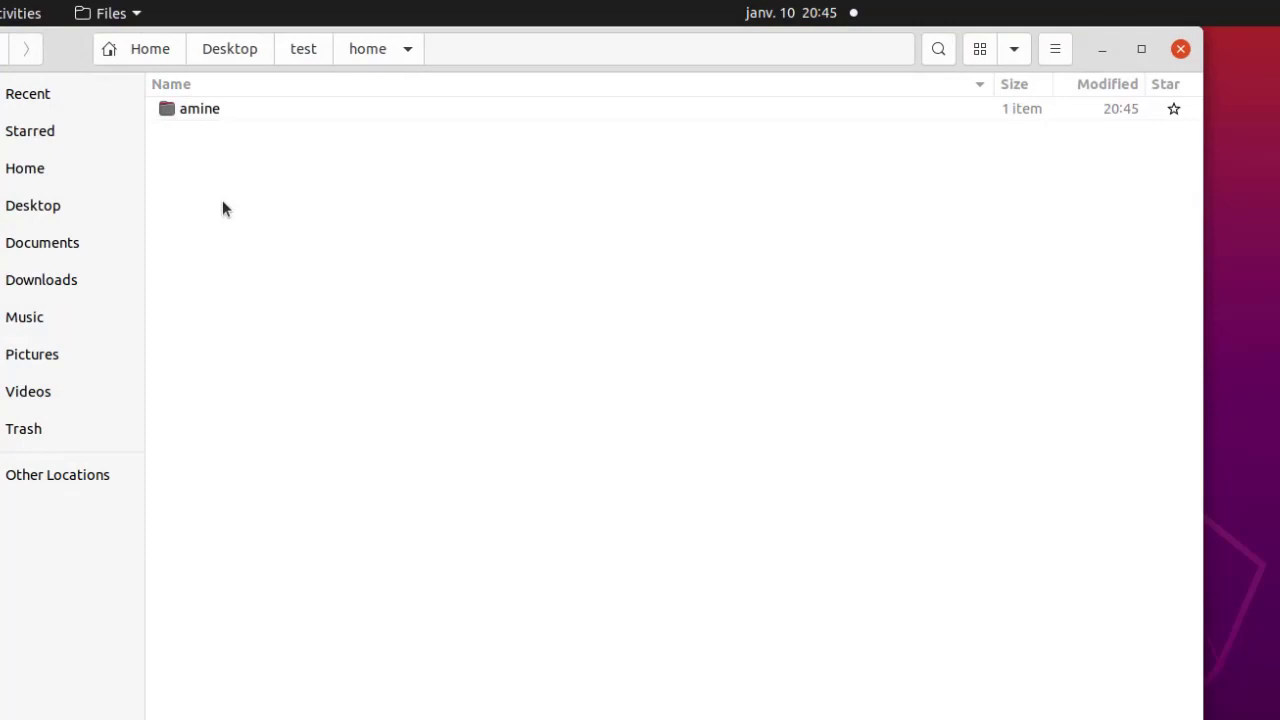
double_click(214, 119)
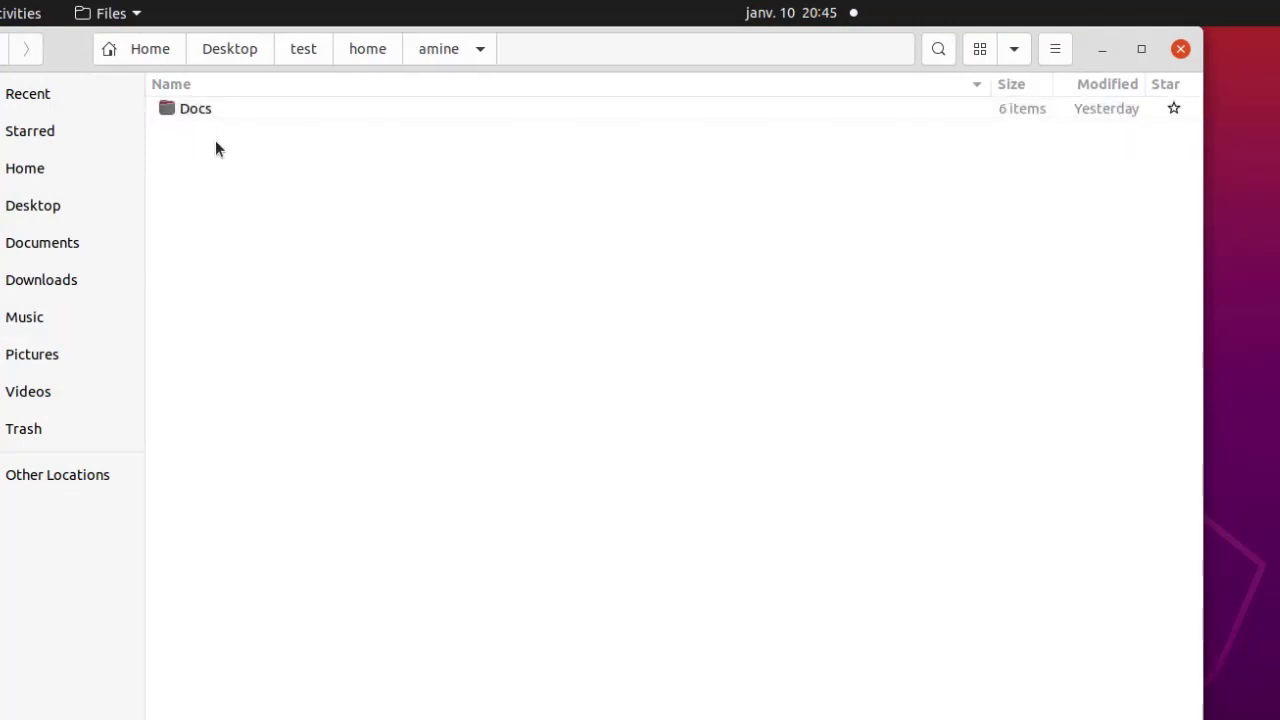
click(208, 110)
double_click(207, 108)
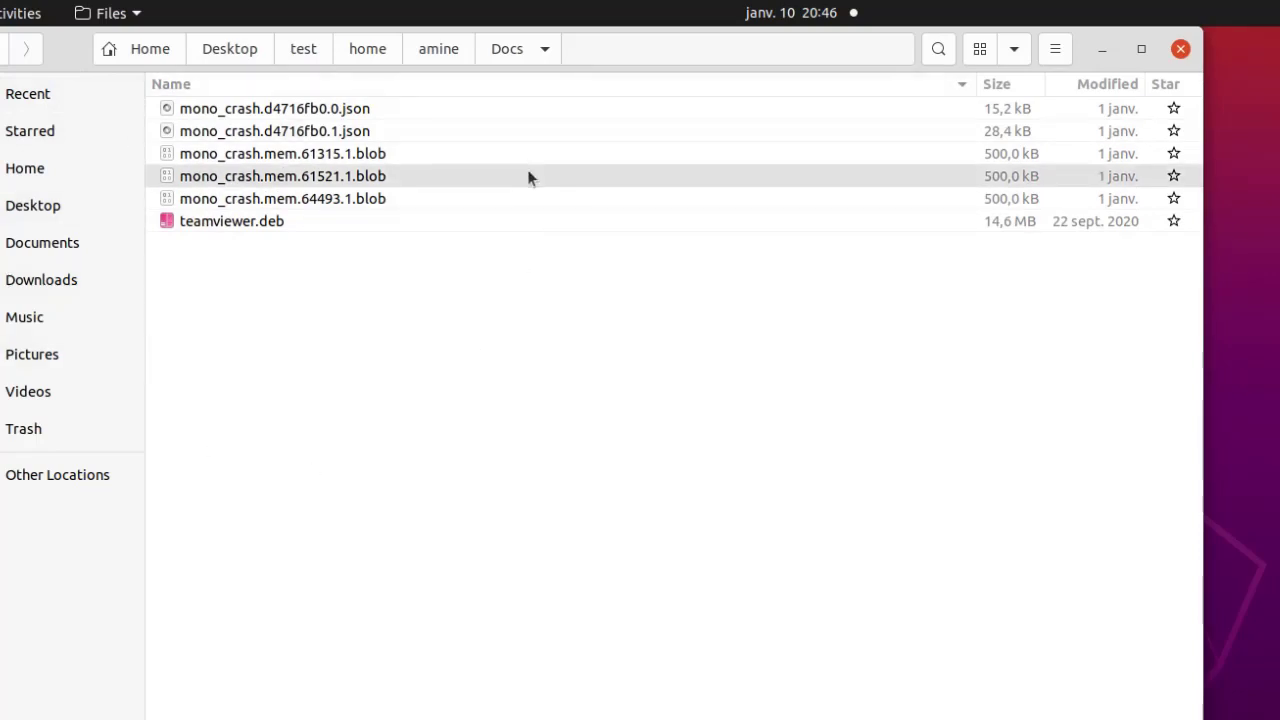
Close the Files window and move Vorta back to the left.
click(1181, 51)
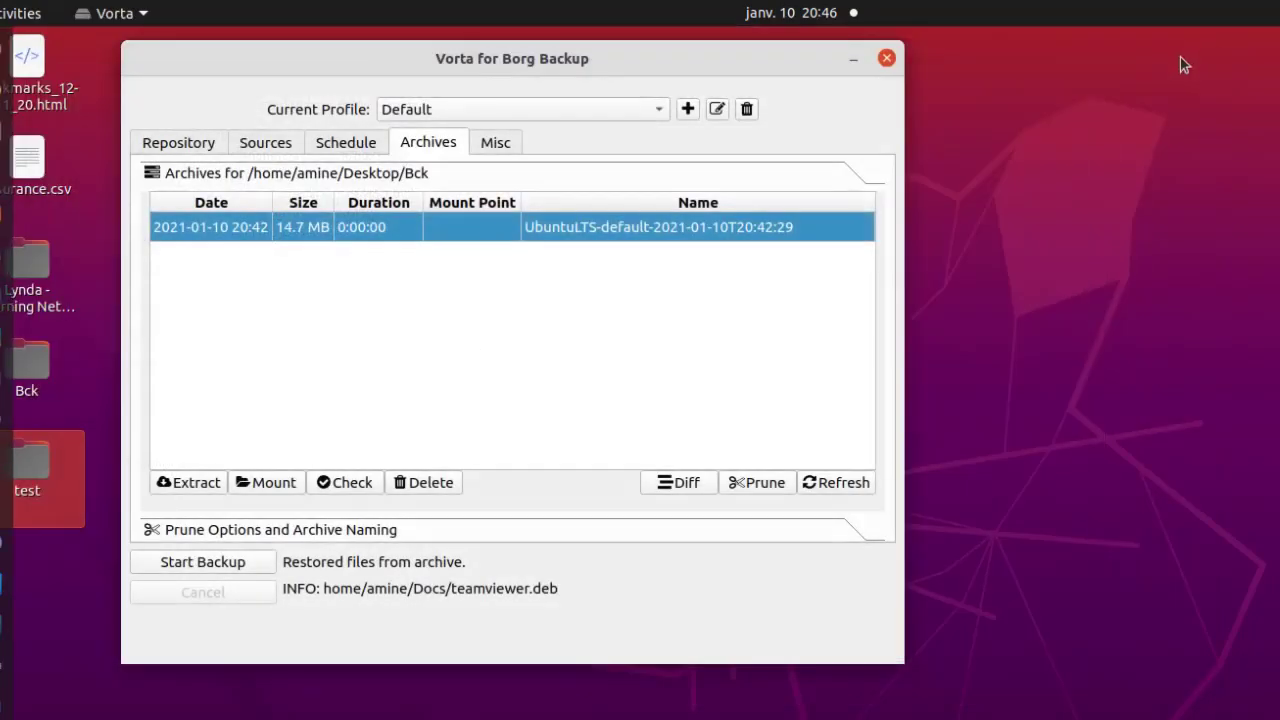
drag(278, 62, 180, 49)
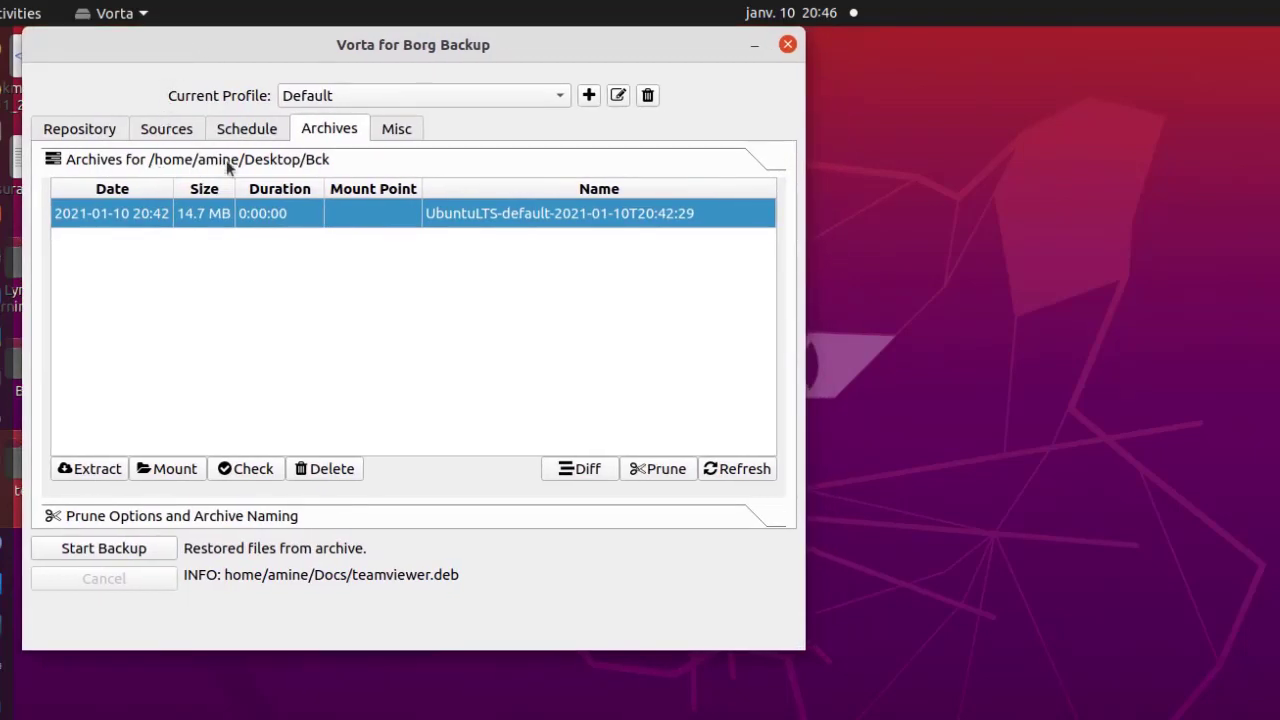